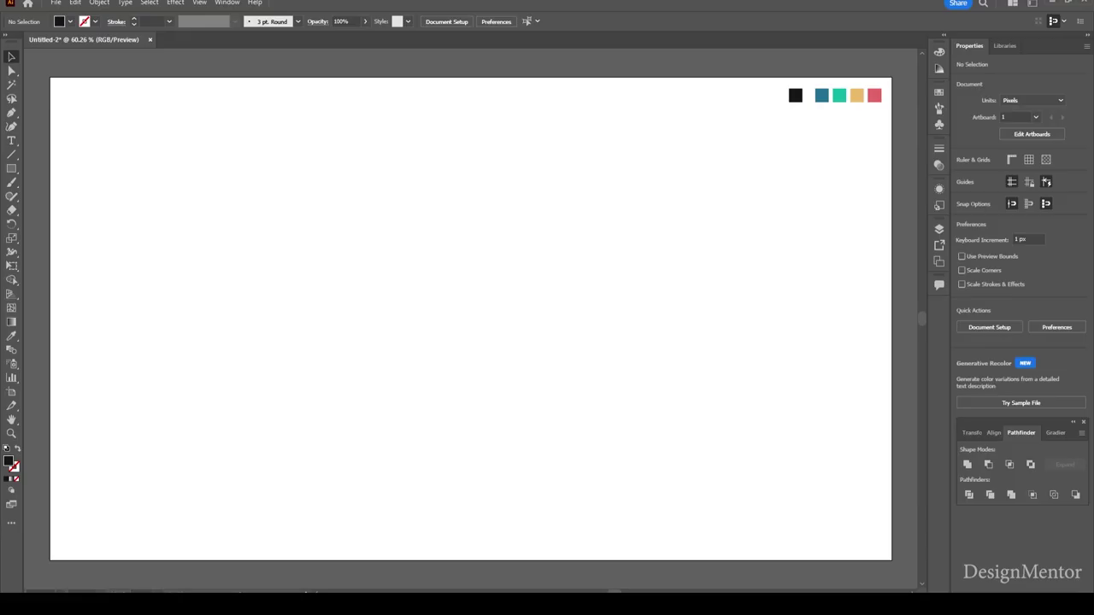
# Draw a 200×200 px square filled with the teal swatch colour
pyautogui.press('i')
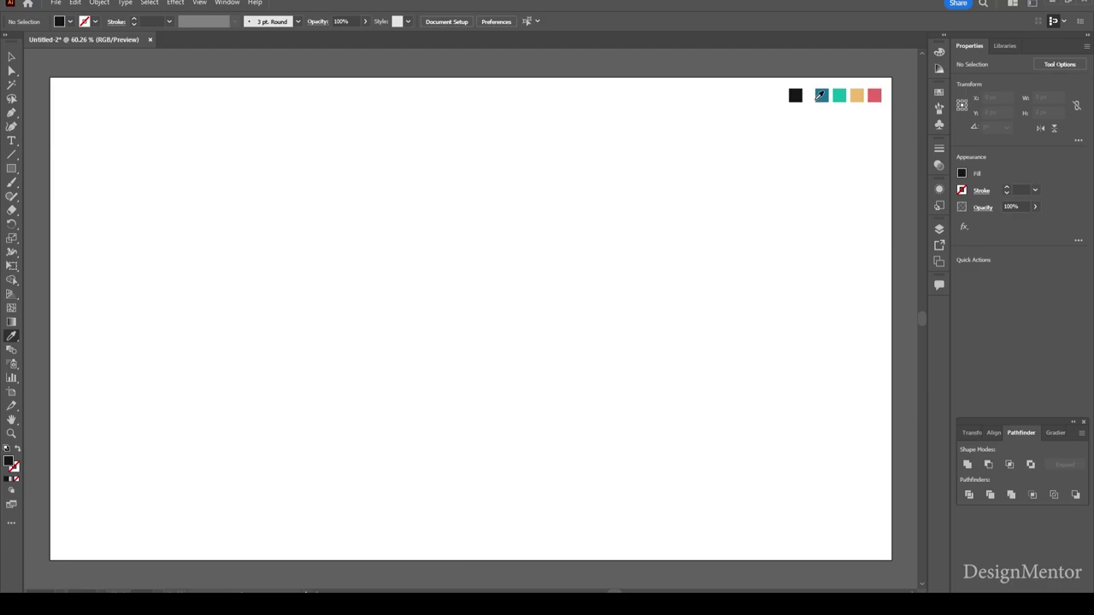
pyautogui.click(821, 96)
pyautogui.click(11, 169)
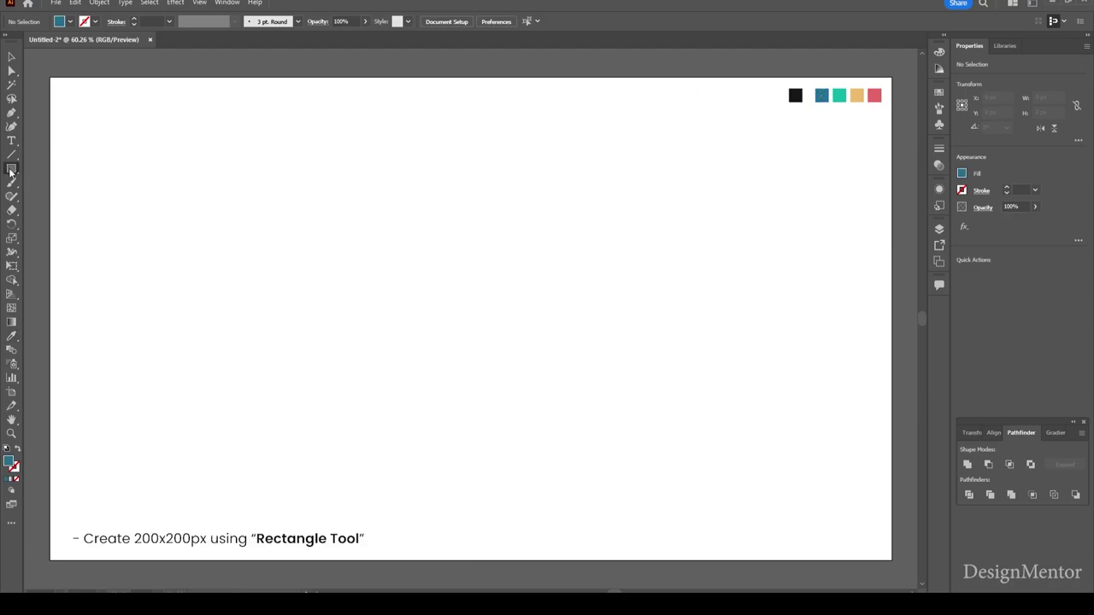
pyautogui.click(451, 234)
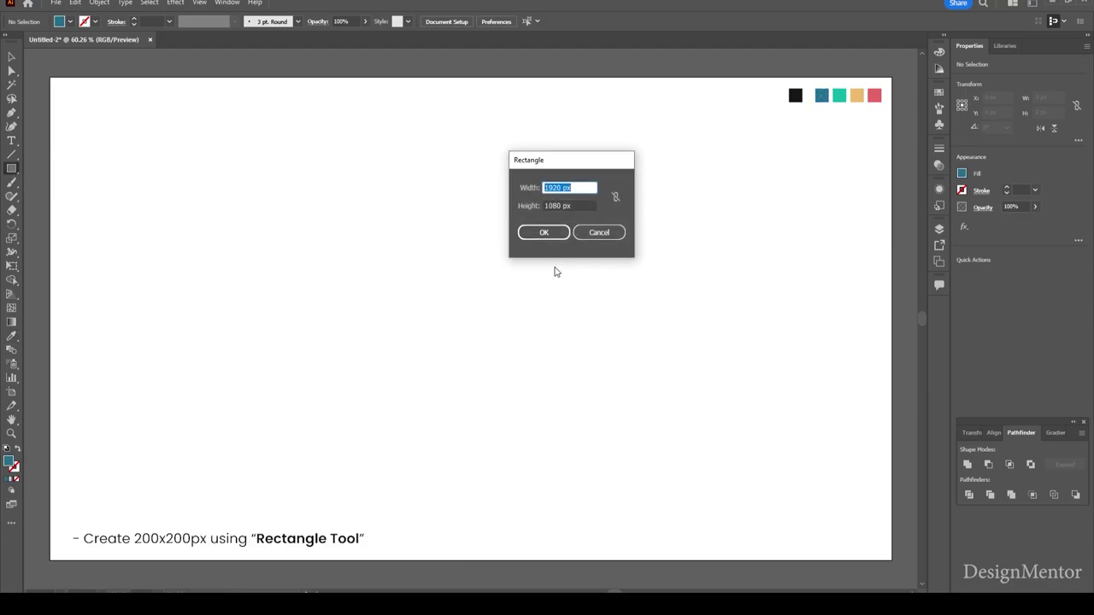
pyautogui.write('200')
pyautogui.press('Tab')
pyautogui.write('2')
pyautogui.press('Return')
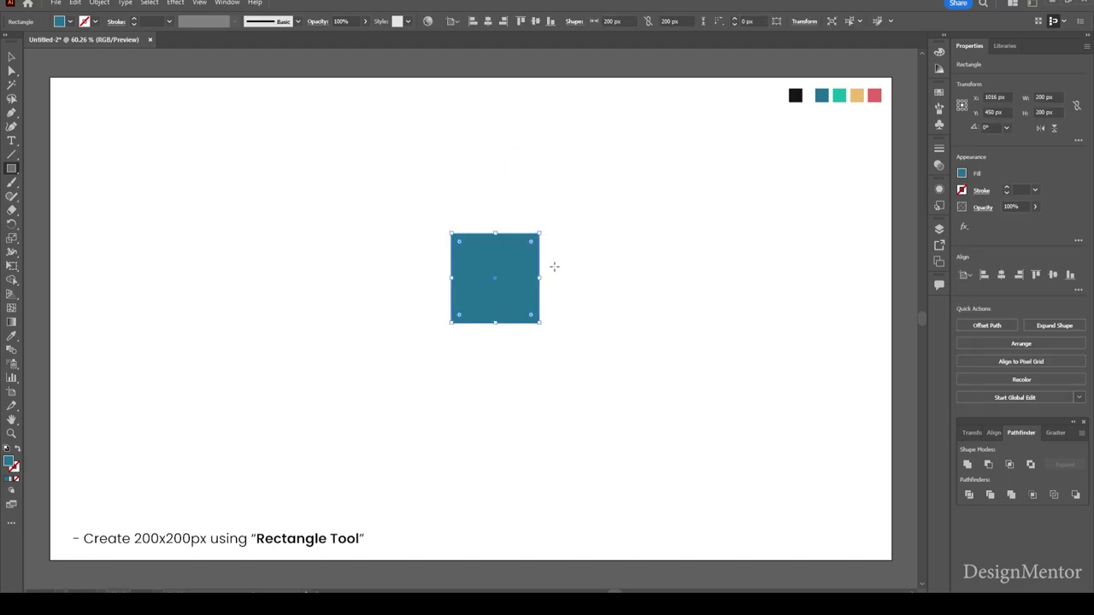
# Centre the square horizontally and vertically on the artboard
pyautogui.click(1000, 275)
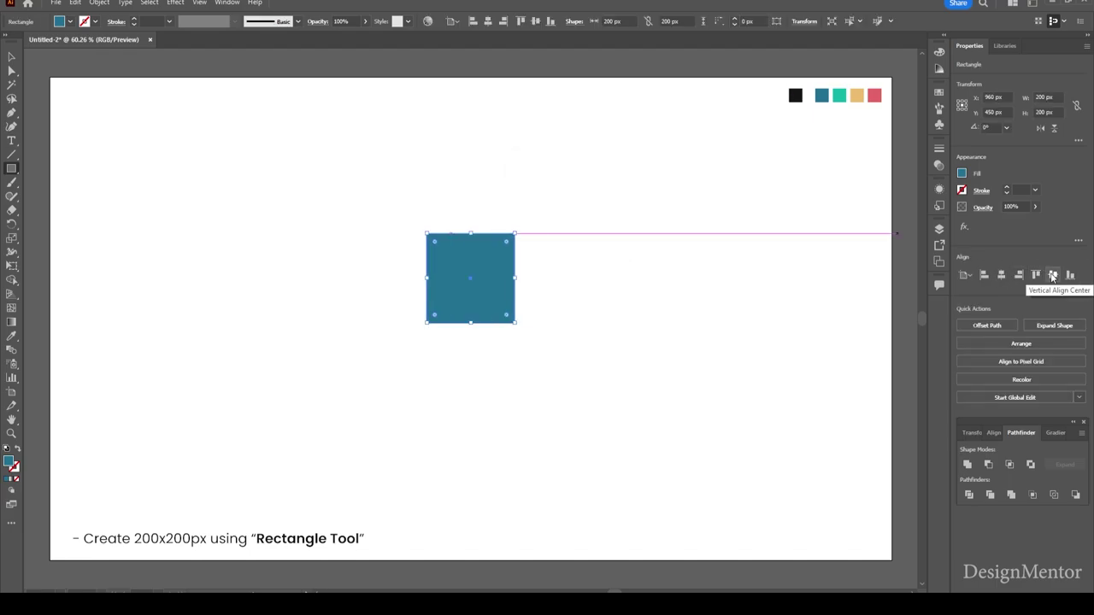
pyautogui.click(1052, 275)
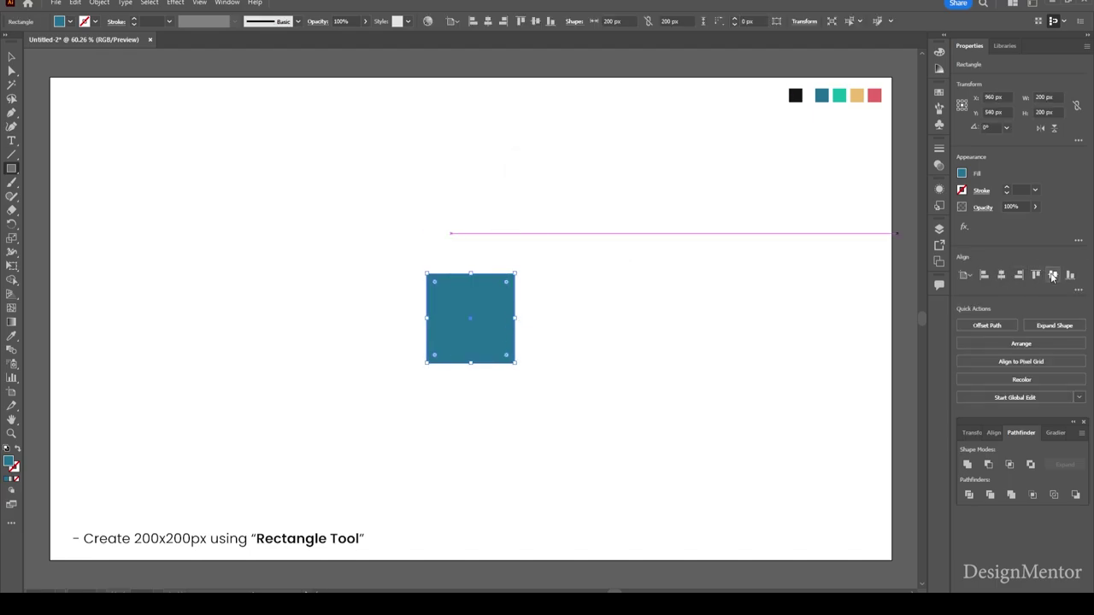
pyautogui.click(99, 3)
pyautogui.moveTo(116, 329)
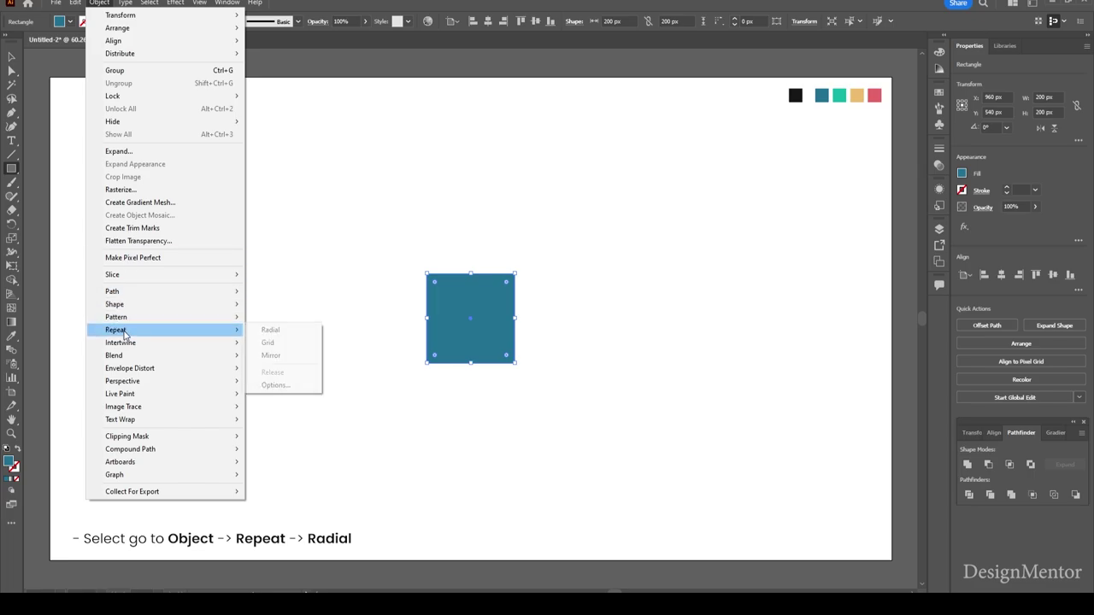
# Repeat the square radially, centre it vertically on the artboard, and enlarge it to about 970 px
pyautogui.click(272, 329)
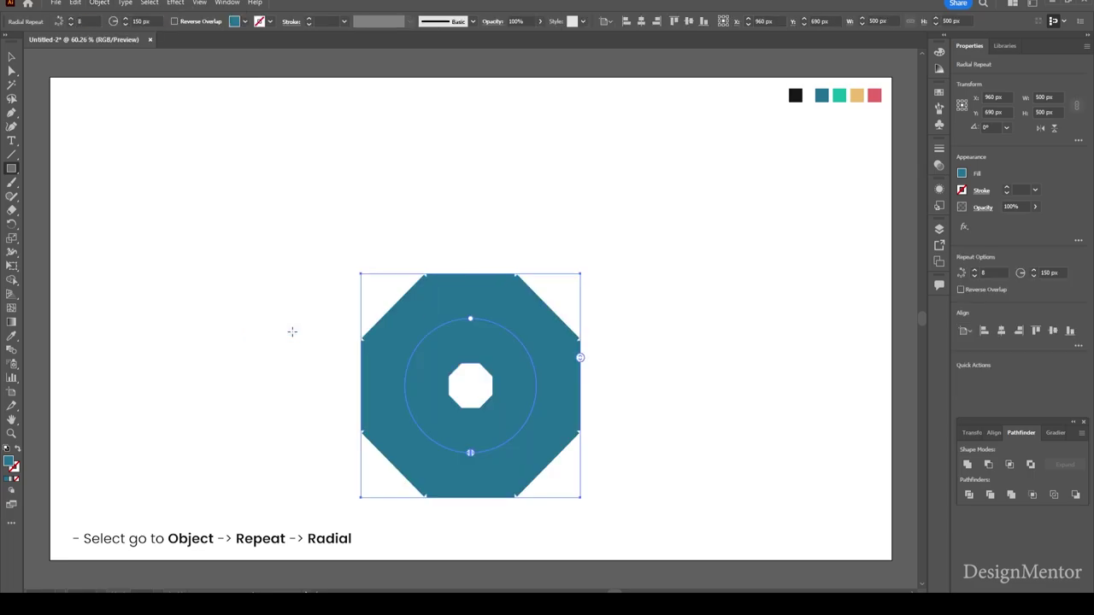
pyautogui.click(12, 56)
pyautogui.click(1053, 331)
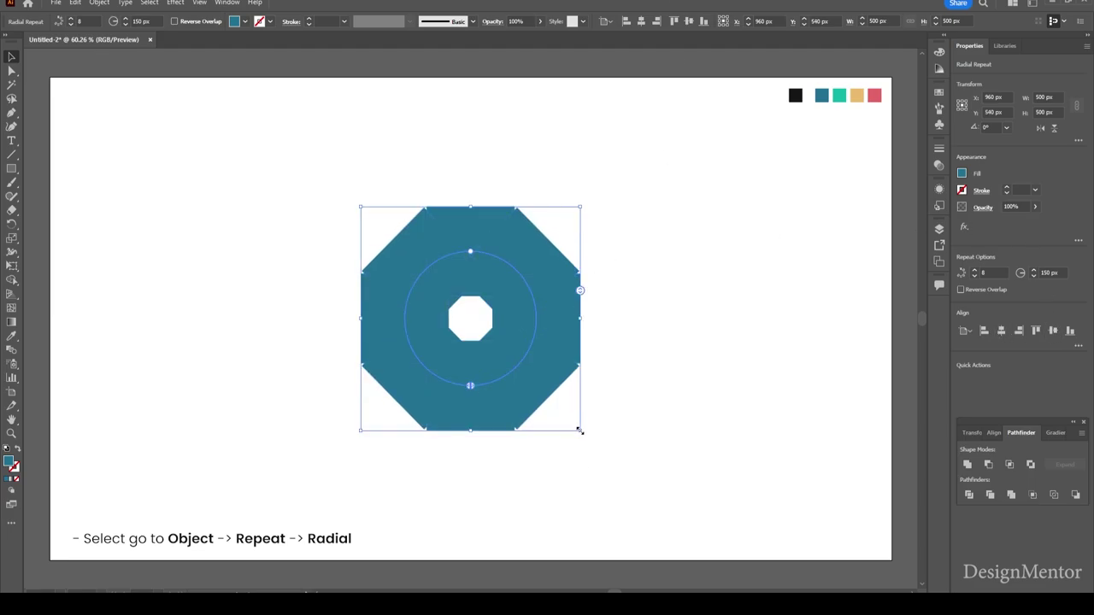
pyautogui.moveTo(580, 431); pyautogui.dragTo(682, 537)
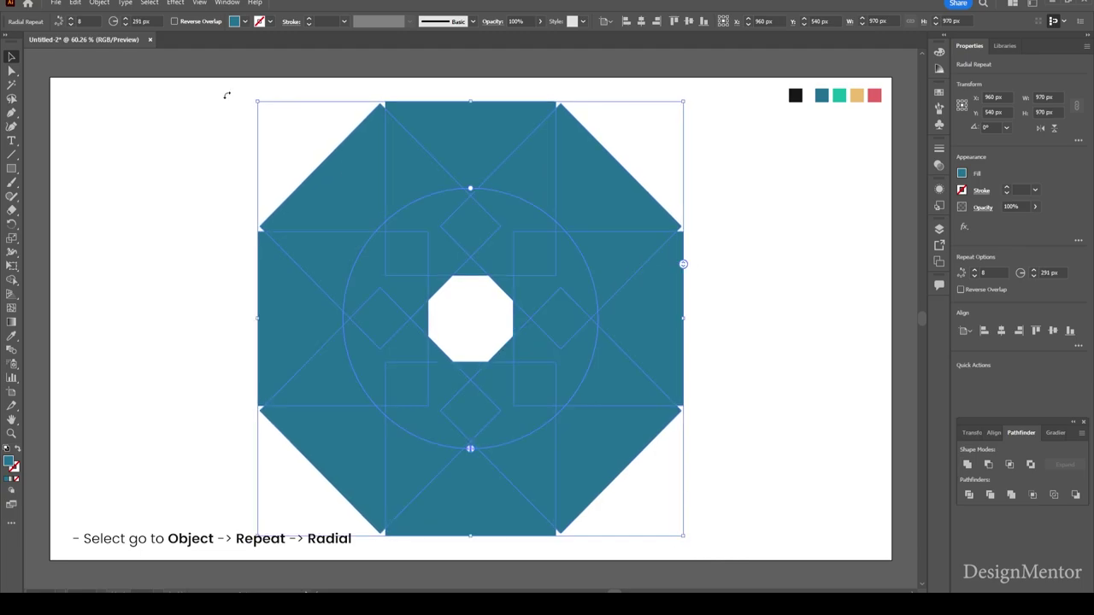
# Expand the radial repeat into ordinary paths via Object > Expand
pyautogui.click(99, 2)
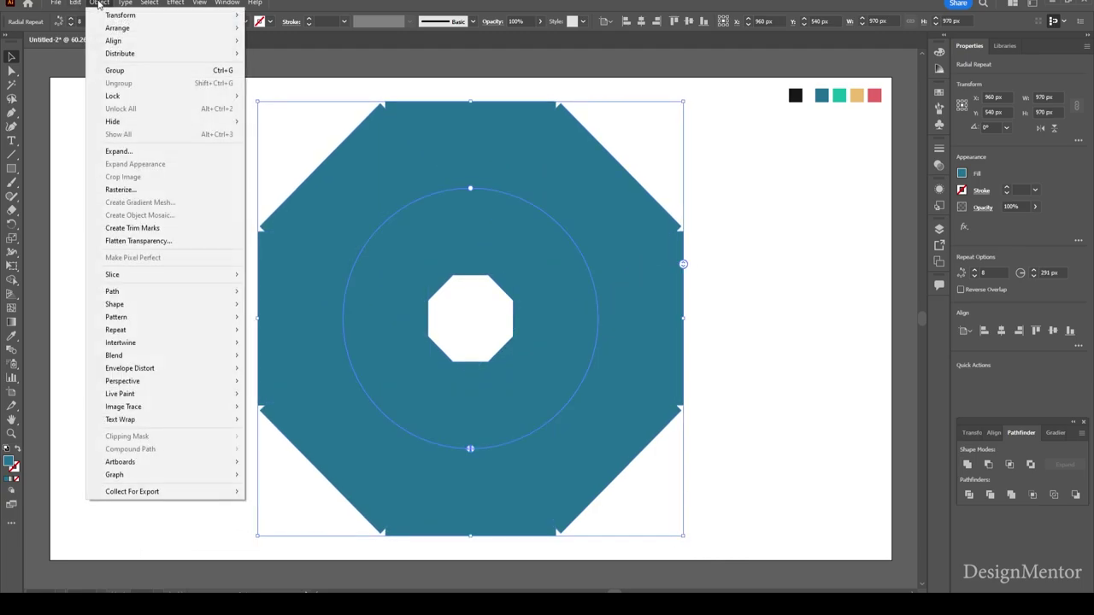
pyautogui.click(131, 154)
pyautogui.click(512, 367)
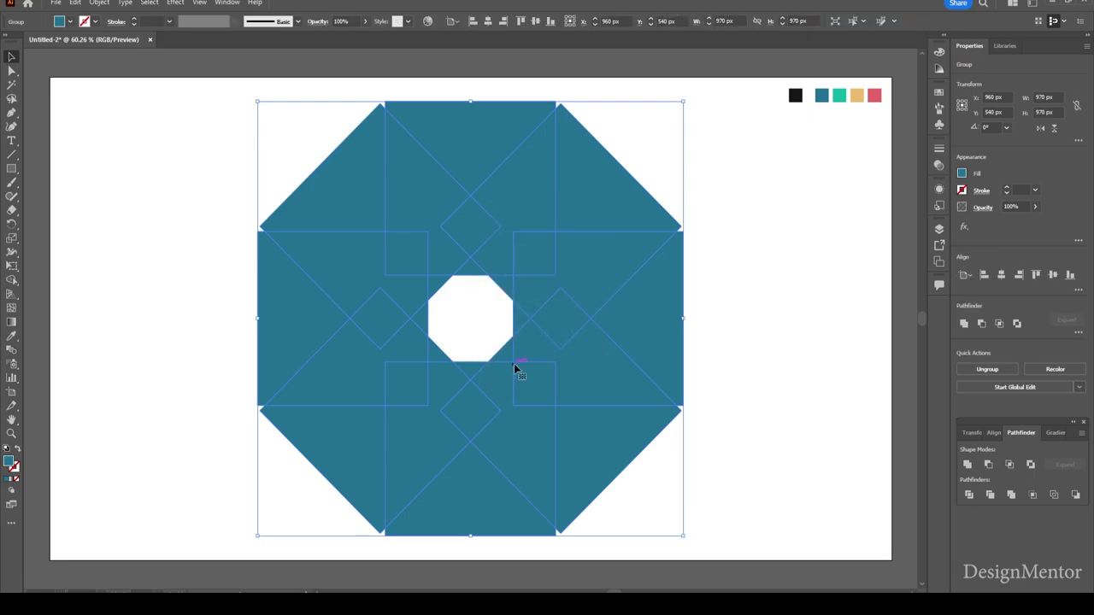
# Delete the eight outer corner triangles of the teal ring with the Shape Builder
pyautogui.click(11, 279)
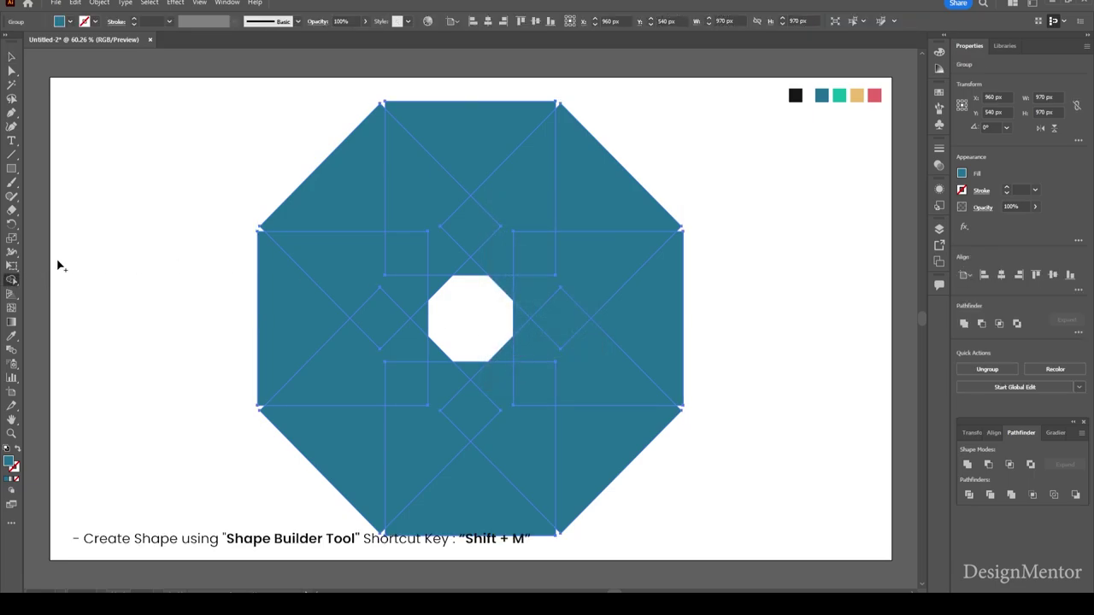
pyautogui.keyDown('alt'); pyautogui.click(451, 108); pyautogui.keyUp('alt')
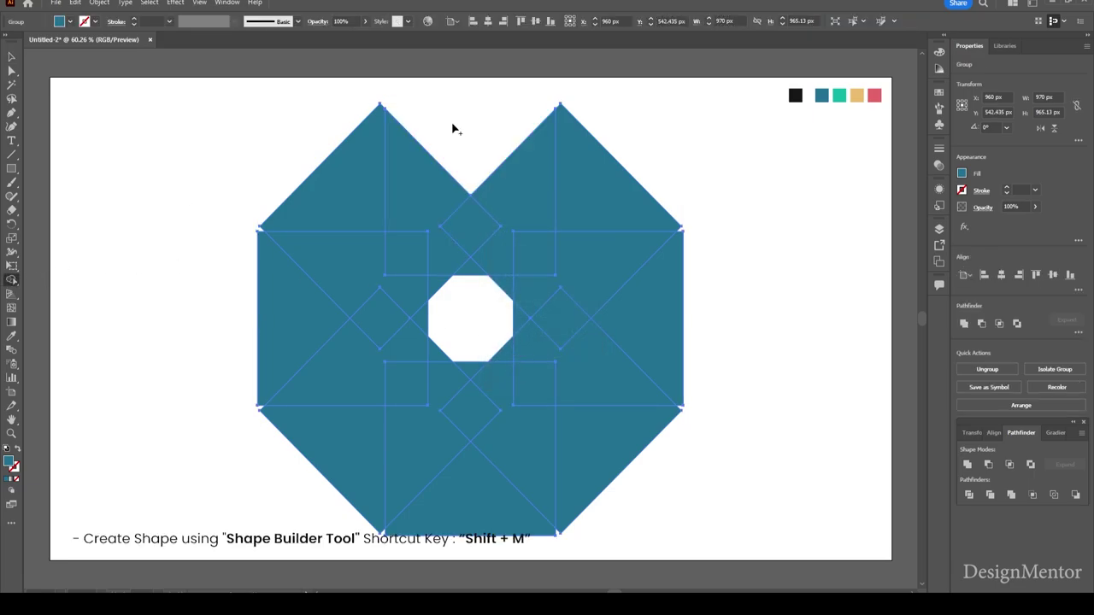
pyautogui.keyDown('alt'); pyautogui.click(610, 176); pyautogui.keyUp('alt')
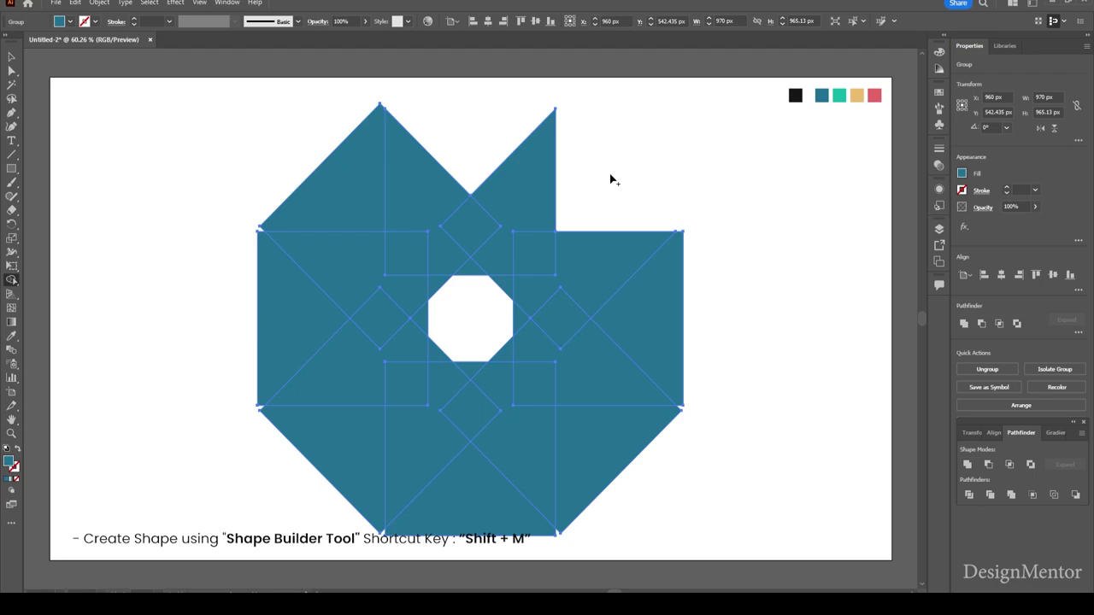
pyautogui.keyDown('alt'); pyautogui.click(674, 320); pyautogui.keyUp('alt')
pyautogui.keyDown('alt'); pyautogui.click(626, 462); pyautogui.keyUp('alt')
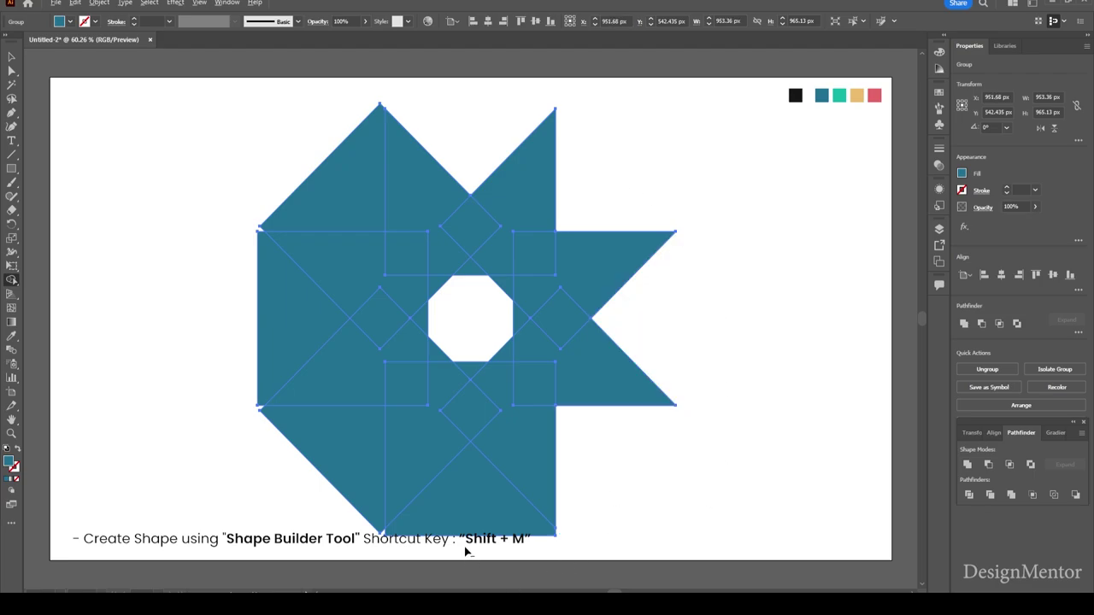
pyautogui.keyDown('alt'); pyautogui.click(468, 511); pyautogui.keyUp('alt')
pyautogui.keyDown('alt'); pyautogui.click(329, 461); pyautogui.keyUp('alt')
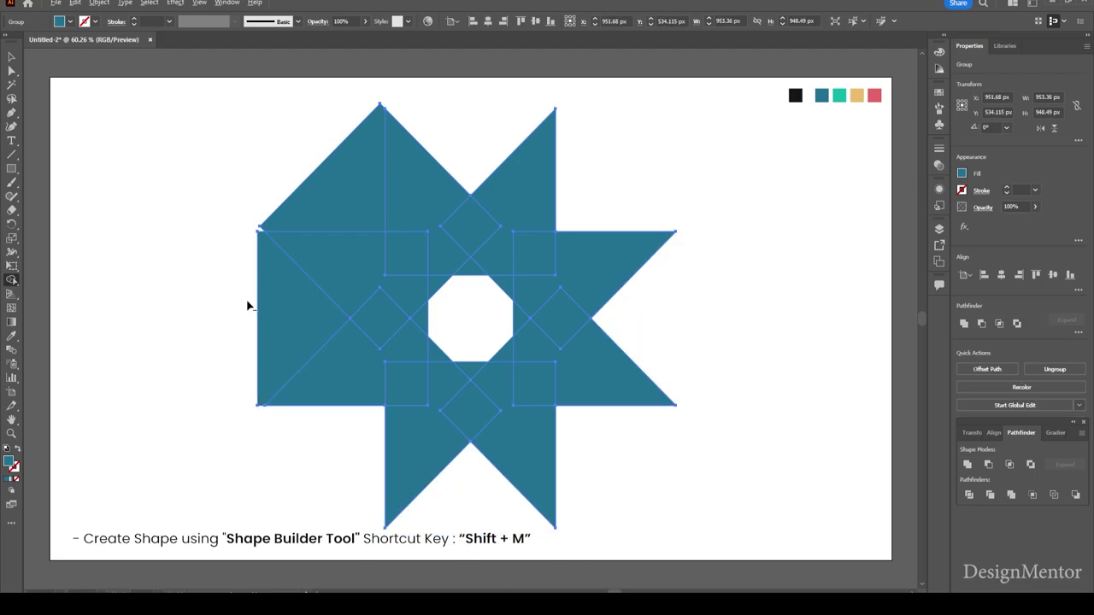
pyautogui.keyDown('alt'); pyautogui.click(297, 321); pyautogui.keyUp('alt')
pyautogui.keyDown('alt'); pyautogui.click(342, 184); pyautogui.keyUp('alt')
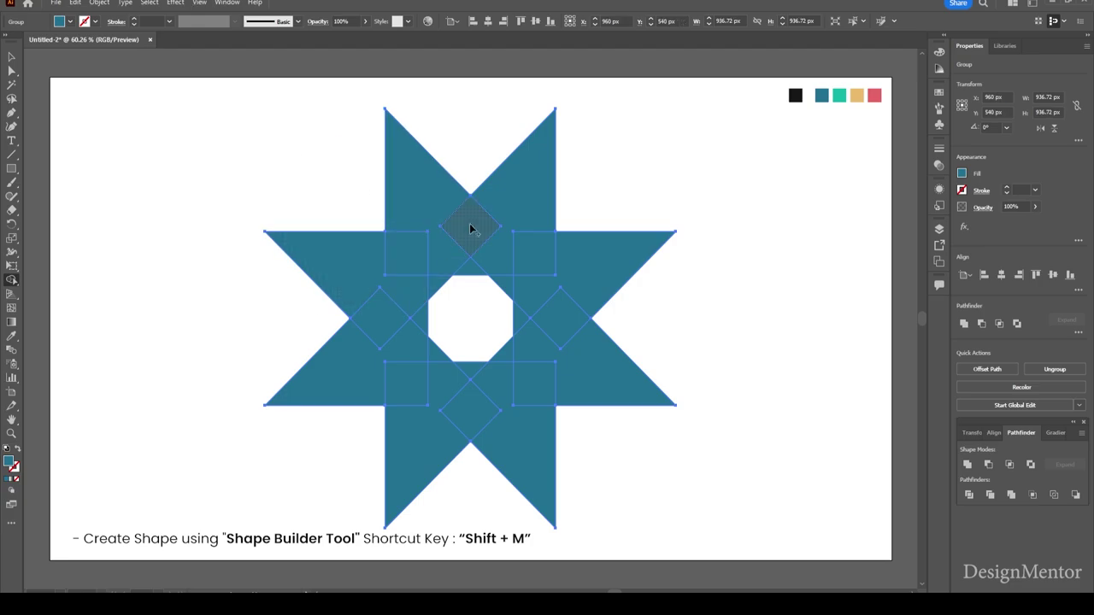
# Merge each star point with its adjoining square pieces into pinwheel triangles using Shape Builder drags
pyautogui.moveTo(475, 271)
pyautogui.mouseDown()
pyautogui.moveTo(430, 262)
pyautogui.moveTo(412, 242)
pyautogui.mouseUp()
pyautogui.moveTo(539, 274); pyautogui.dragTo(540, 292)
pyautogui.moveTo(504, 355); pyautogui.dragTo(562, 329)
pyautogui.moveTo(467, 367); pyautogui.dragTo(518, 386)
pyautogui.moveTo(433, 346); pyautogui.dragTo(458, 398)
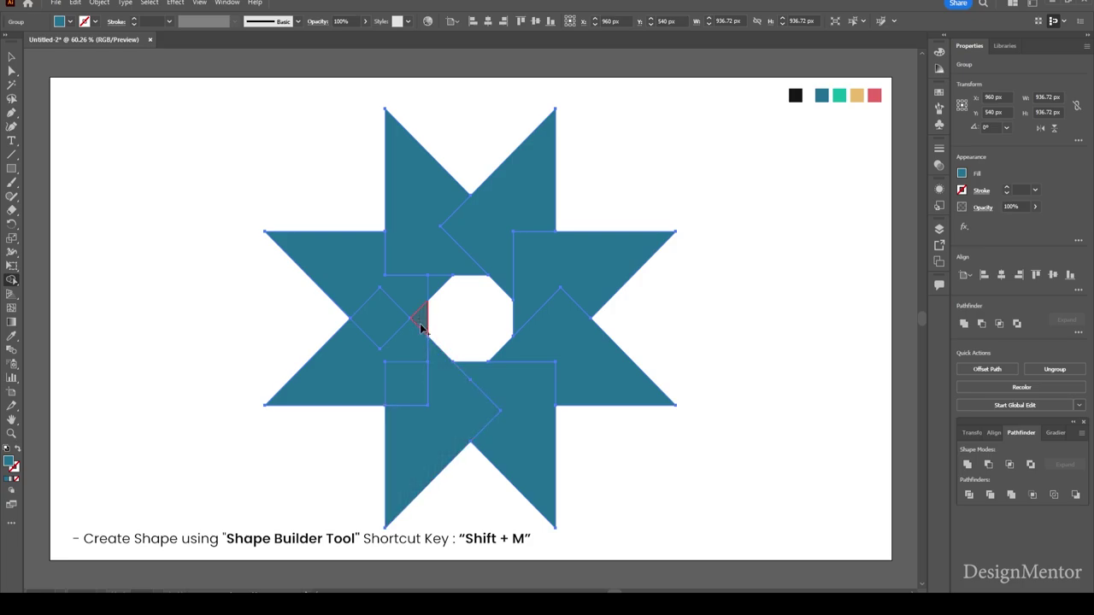
pyautogui.moveTo(434, 290); pyautogui.dragTo(389, 317)
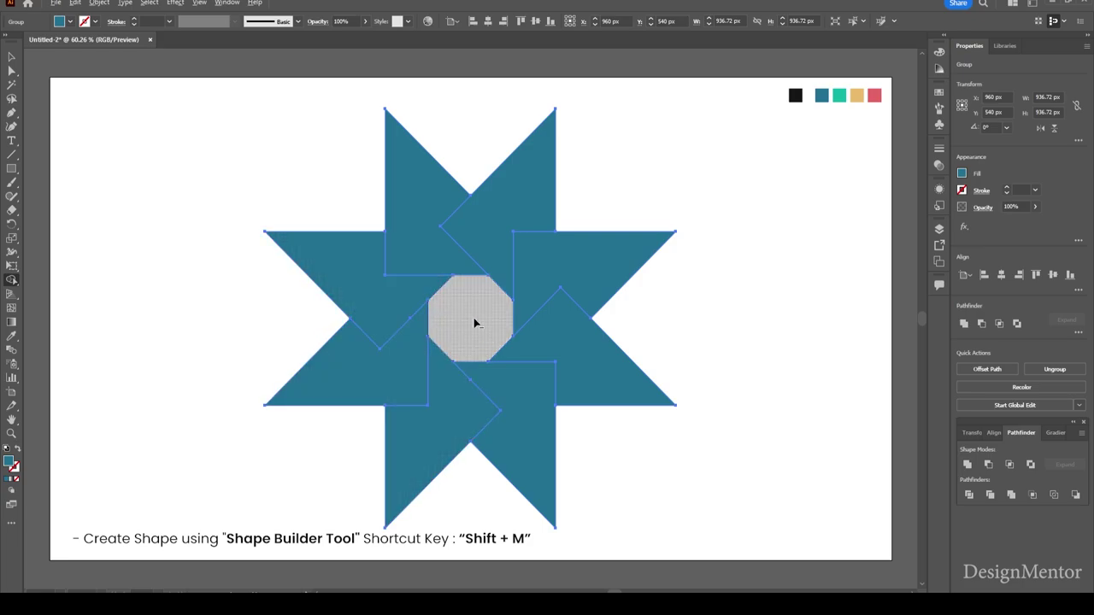
# Select all the star pieces and give them a black 10 pt stroke
pyautogui.press('v')
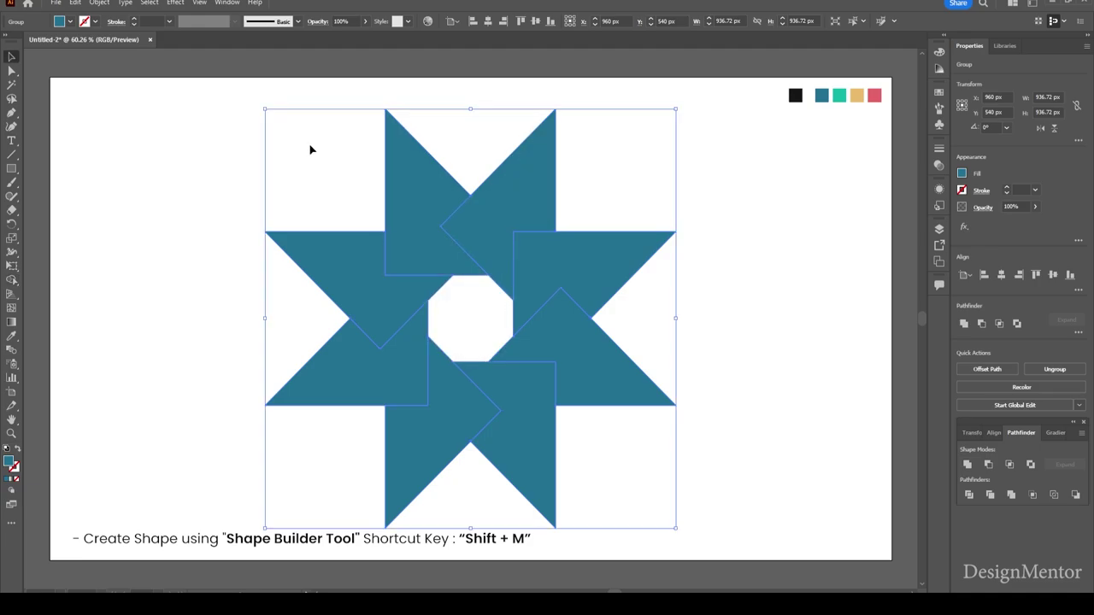
pyautogui.click(273, 152)
pyautogui.moveTo(257, 143); pyautogui.dragTo(632, 482)
pyautogui.write('10')
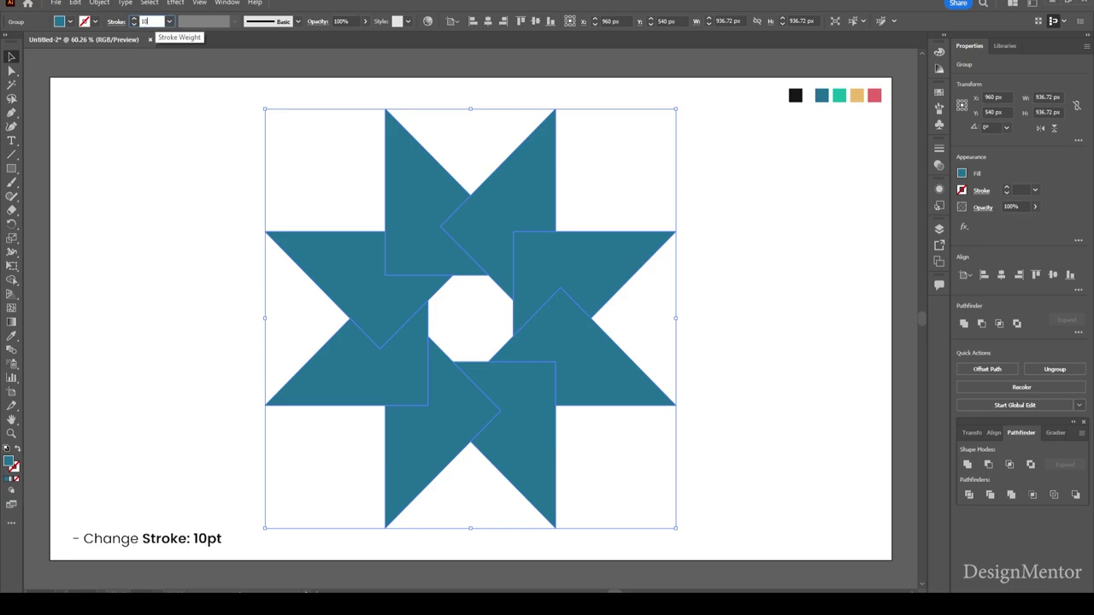
pyautogui.press('Return')
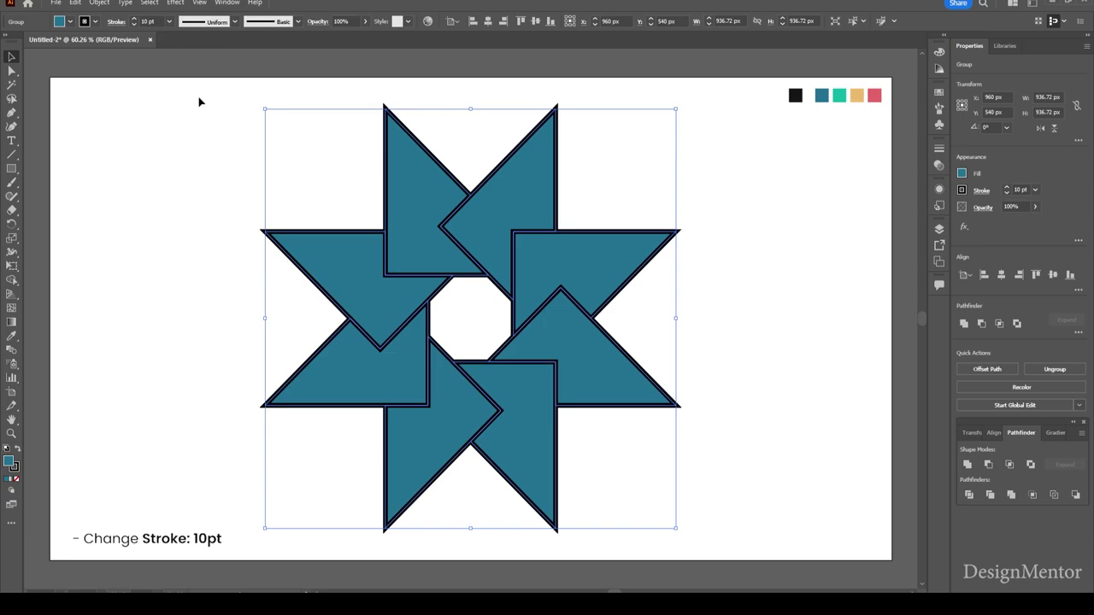
# Expand the star's fill and stroke into shapes and combine them with a Pathfinder operation
pyautogui.click(96, 4)
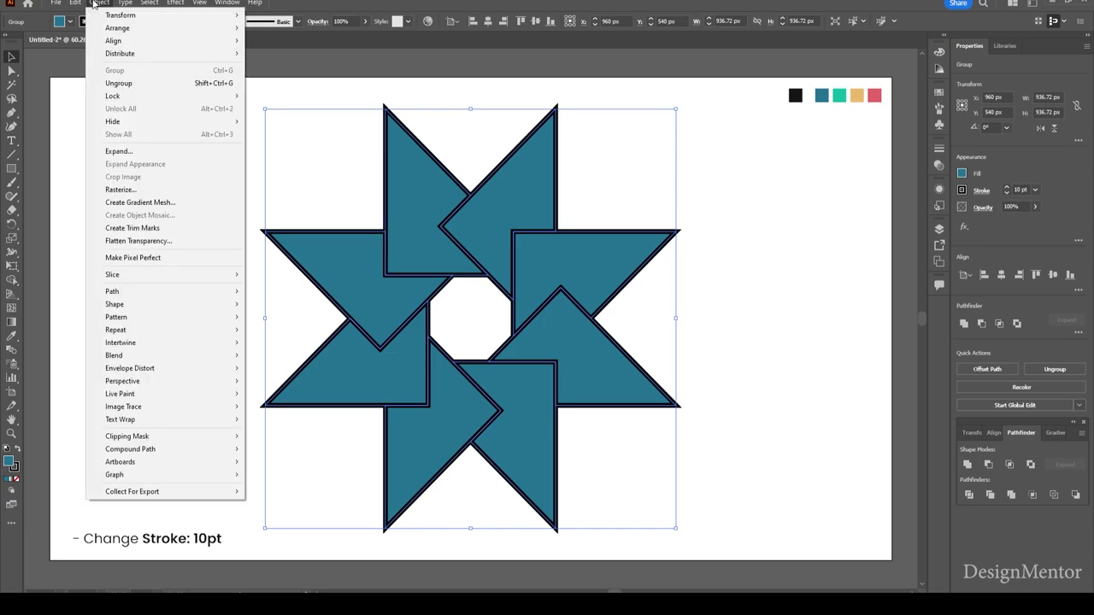
pyautogui.click(117, 151)
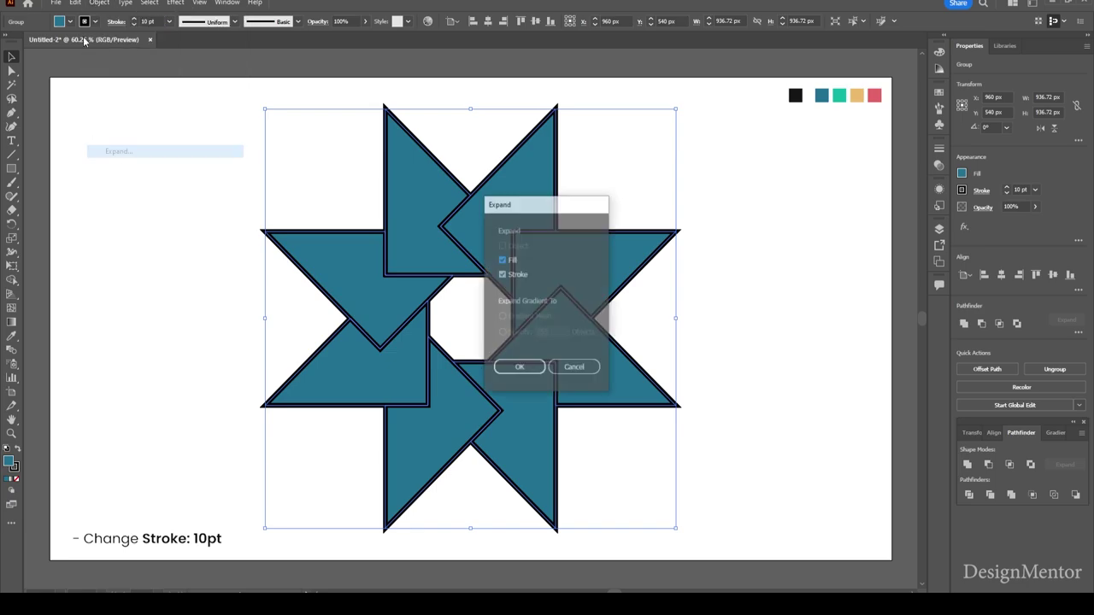
pyautogui.click(528, 369)
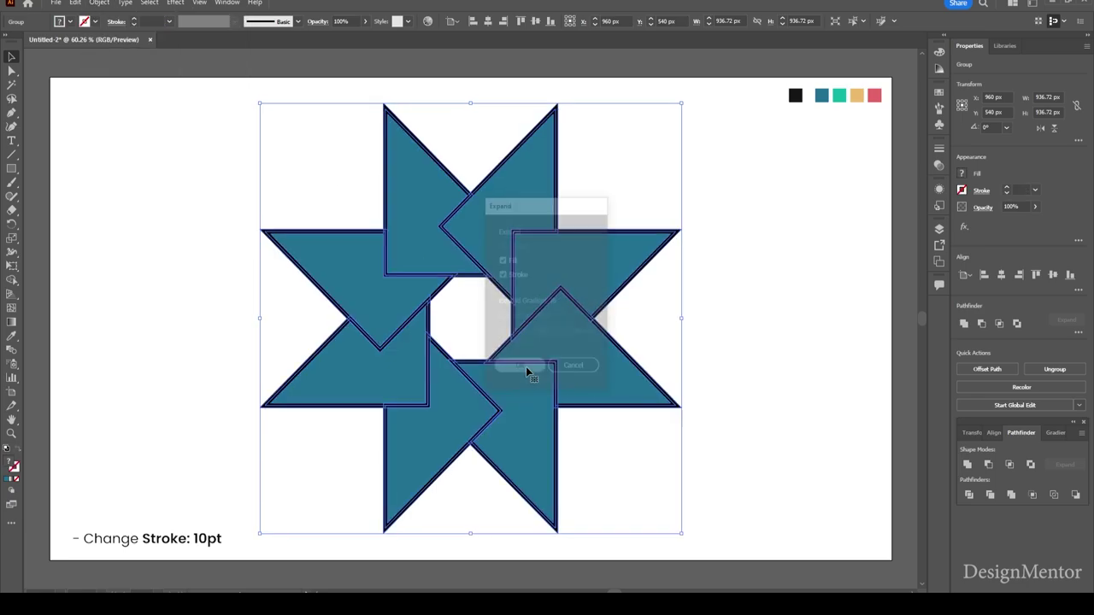
pyautogui.click(99, 3)
pyautogui.click(121, 154)
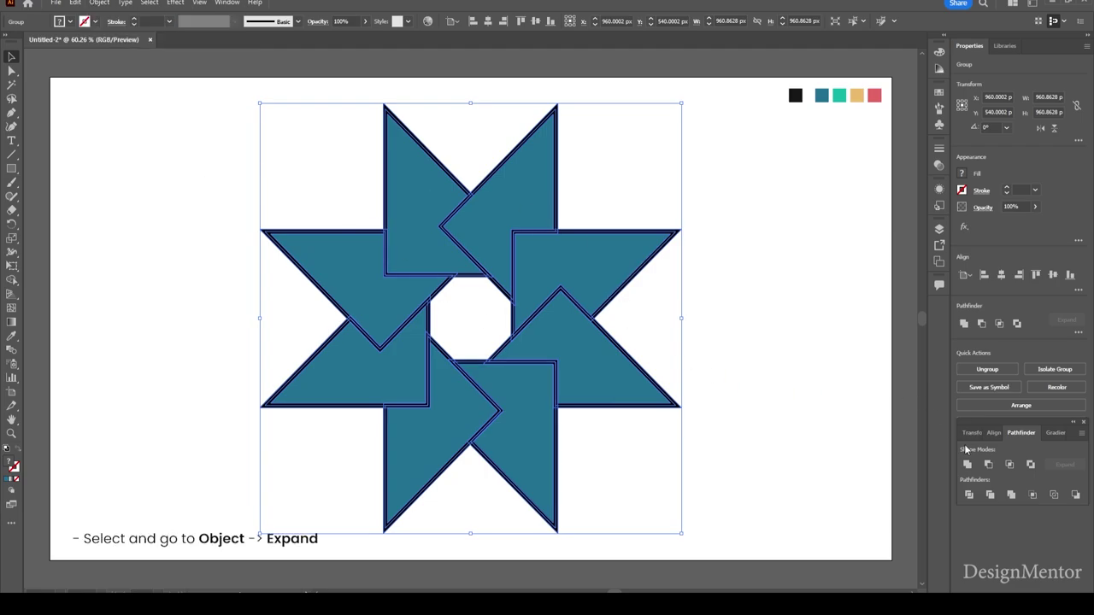
pyautogui.click(968, 495)
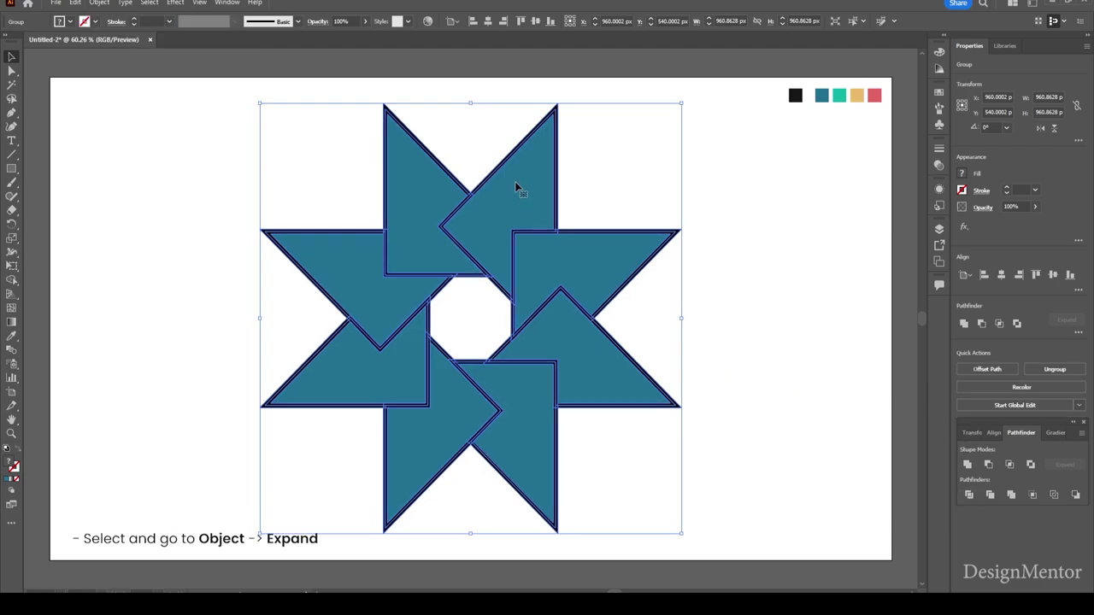
pyautogui.click(612, 125)
# Ungroup the star into separate triangles and select the upper-right piece
pyautogui.click(398, 205)
pyautogui.rightClick(399, 199)
pyautogui.click(432, 350)
pyautogui.rightClick(420, 191)
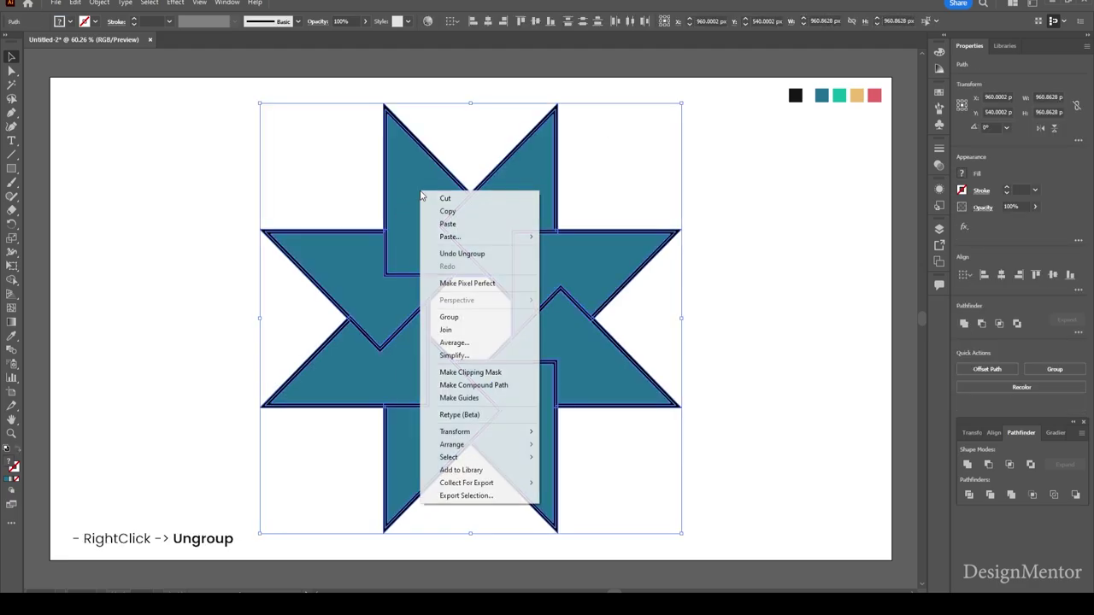
pyautogui.click(689, 179)
pyautogui.click(530, 184)
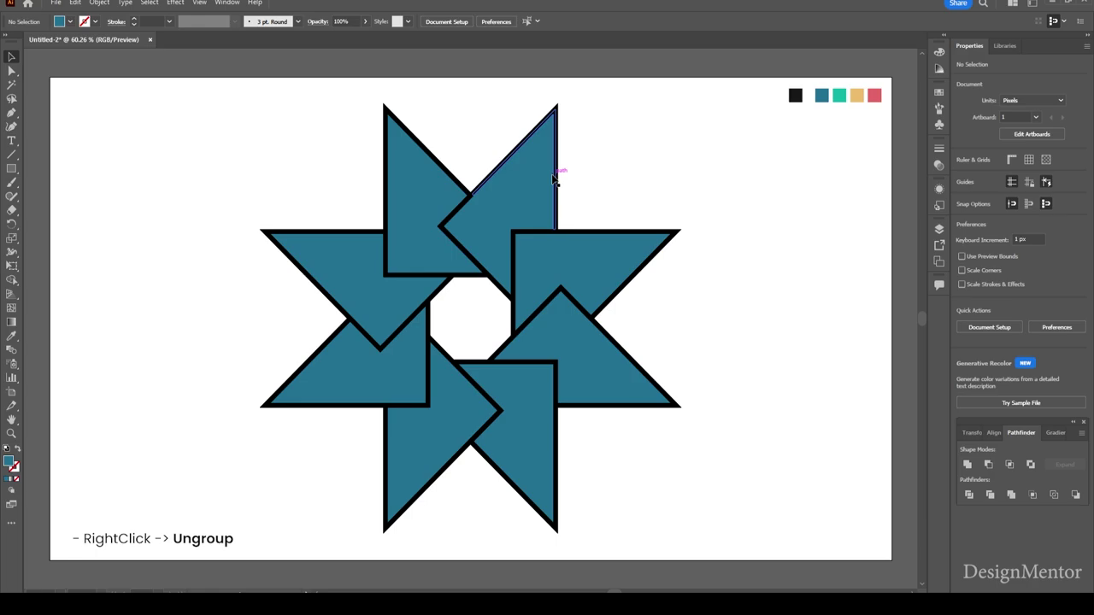
# Colour the right-side triangles: upper-right green, lower-right yellow, lower vertical red
pyautogui.press('i')
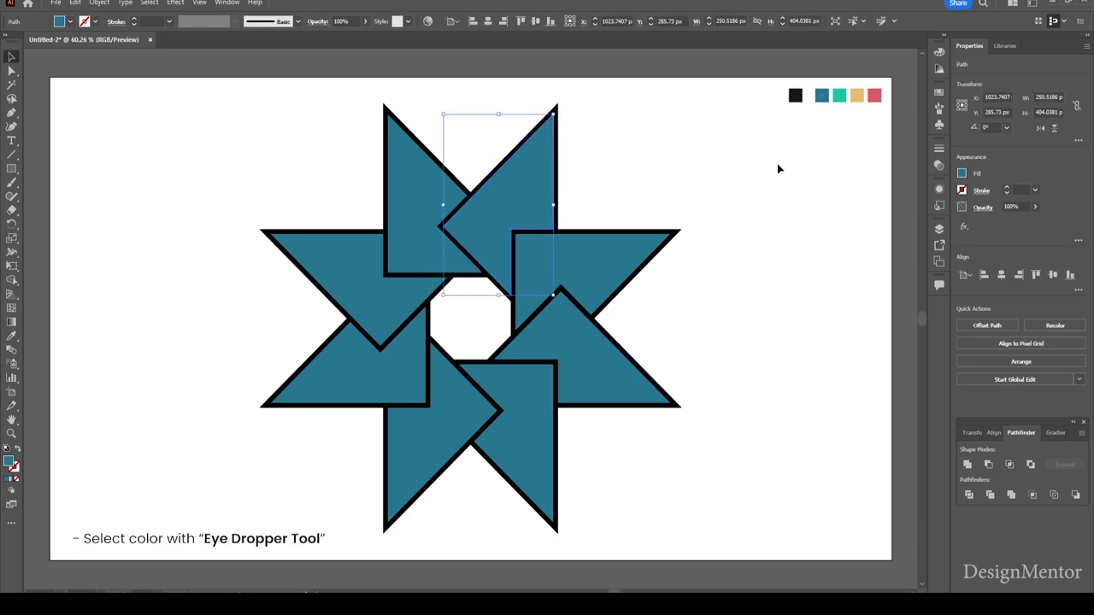
pyautogui.keyDown('ctrl'); pyautogui.click(624, 257); pyautogui.keyUp('ctrl')
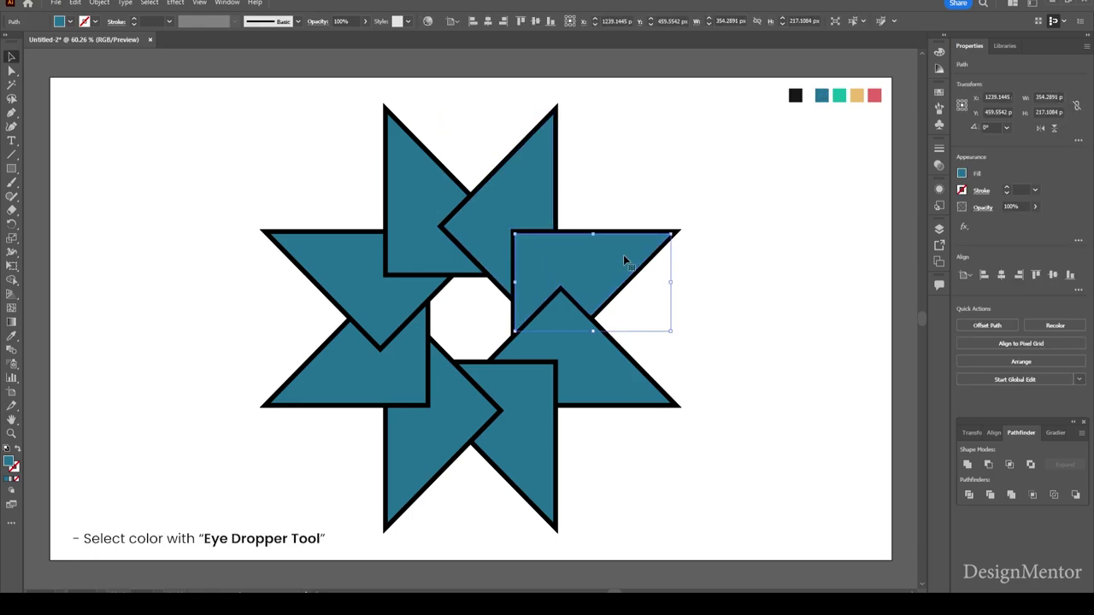
pyautogui.click(839, 95)
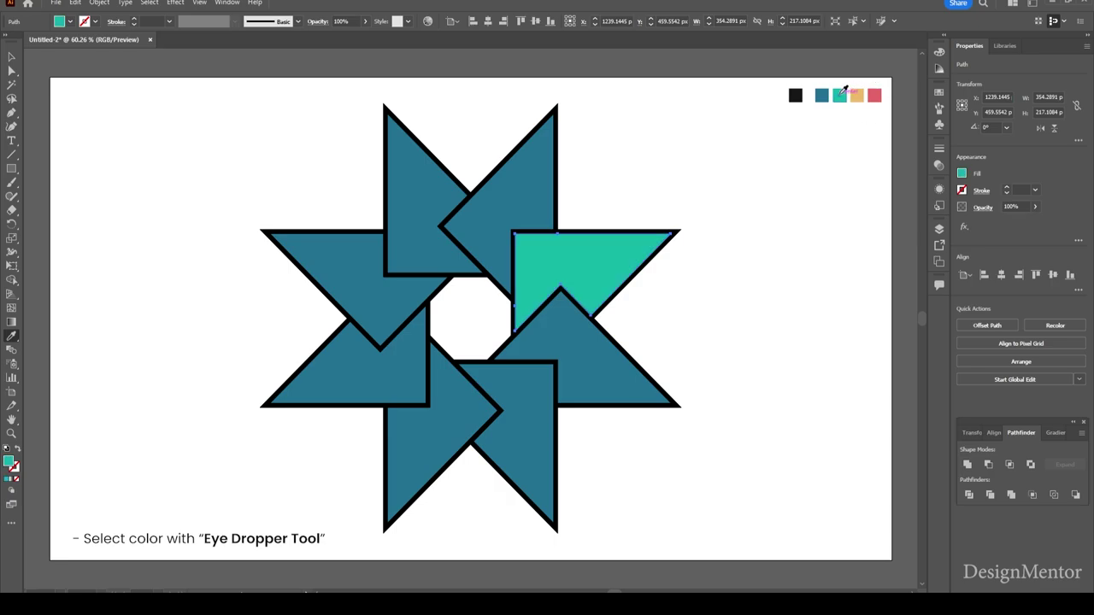
pyautogui.keyDown('ctrl'); pyautogui.click(597, 361); pyautogui.keyUp('ctrl')
pyautogui.click(857, 95)
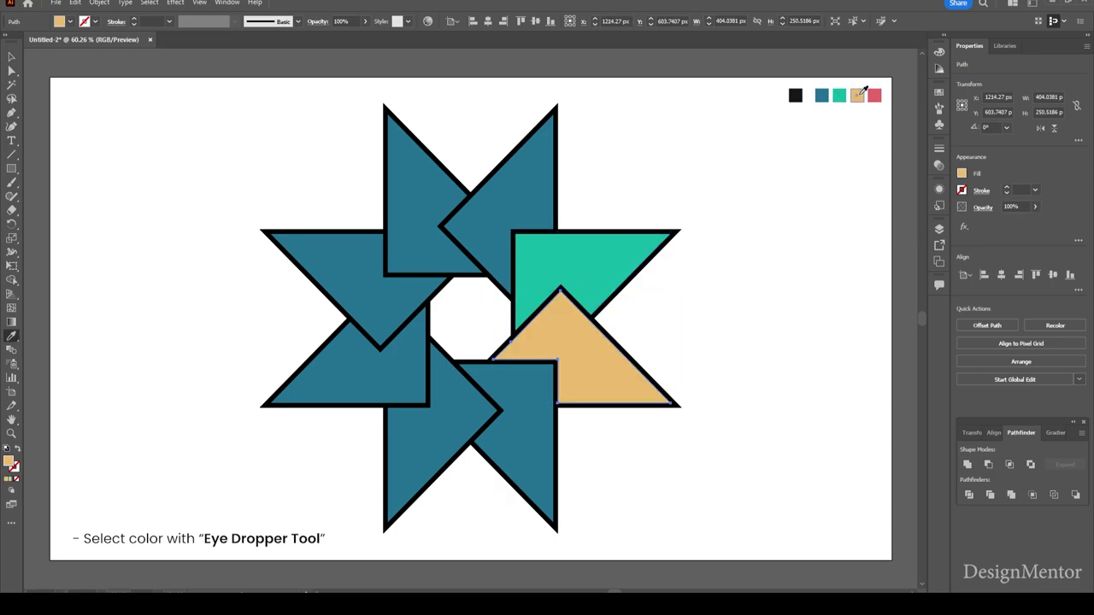
pyautogui.press('v')
pyautogui.click(528, 451)
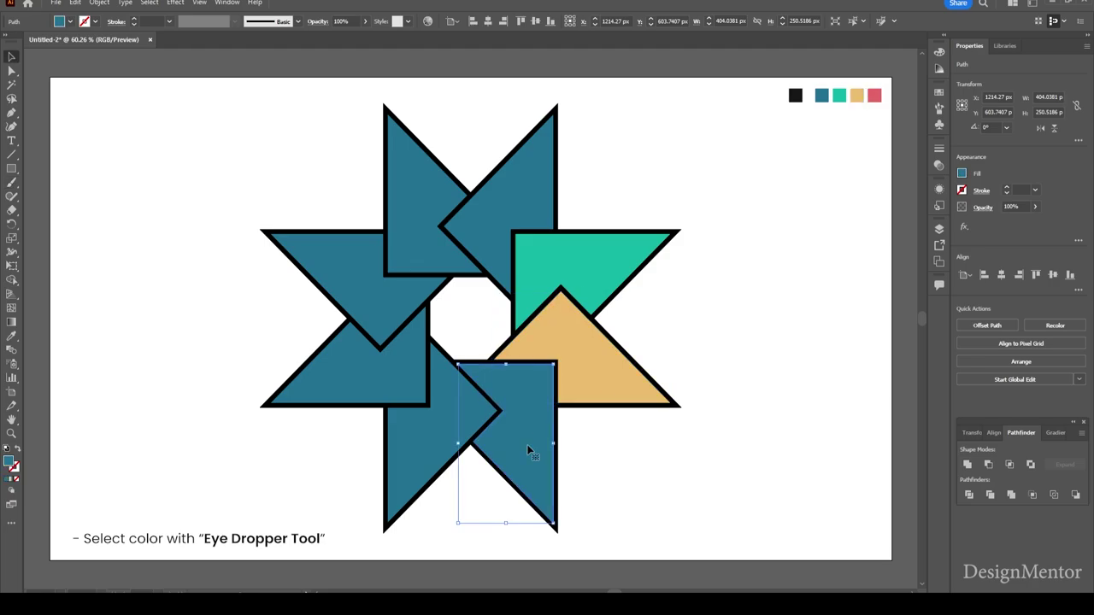
pyautogui.press('i')
pyautogui.click(873, 92)
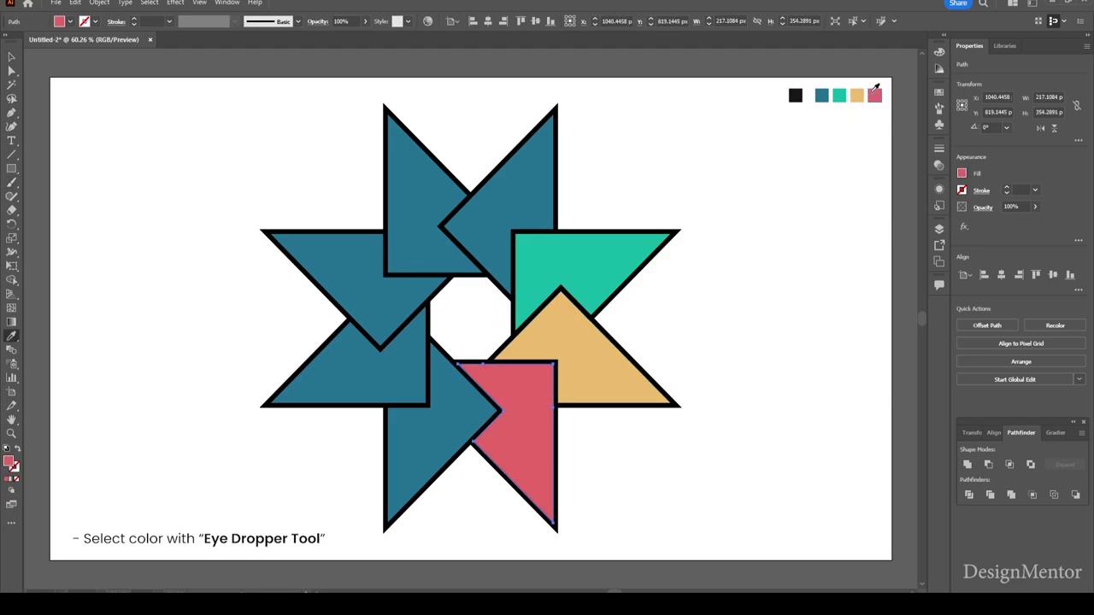
# Colour the lower-left triangle green and the upper-left triangle yellow
pyautogui.press('v')
pyautogui.click(425, 458)
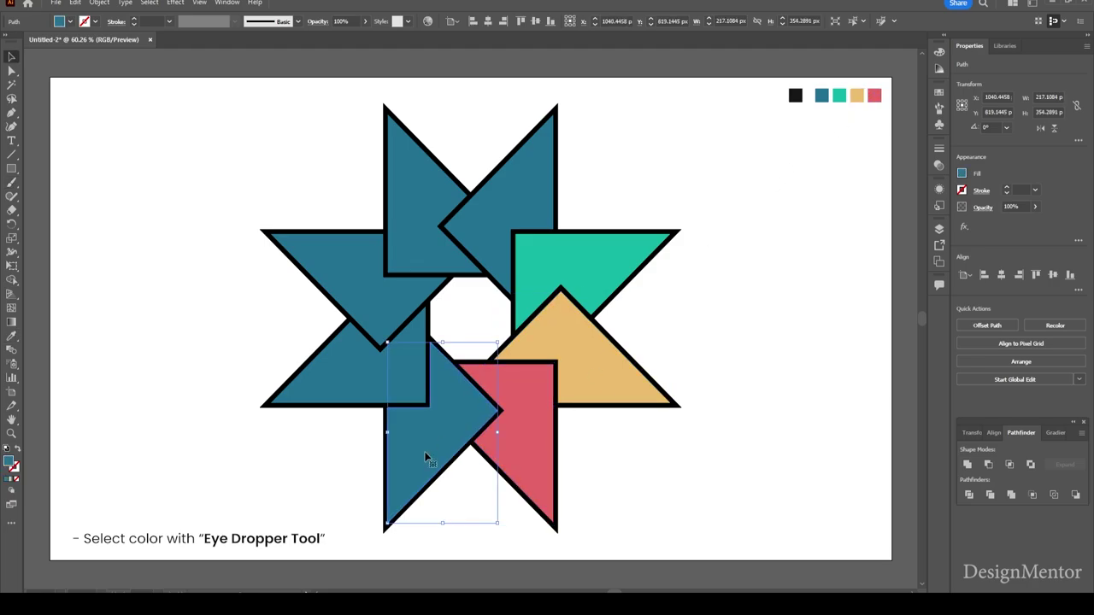
pyautogui.press('i')
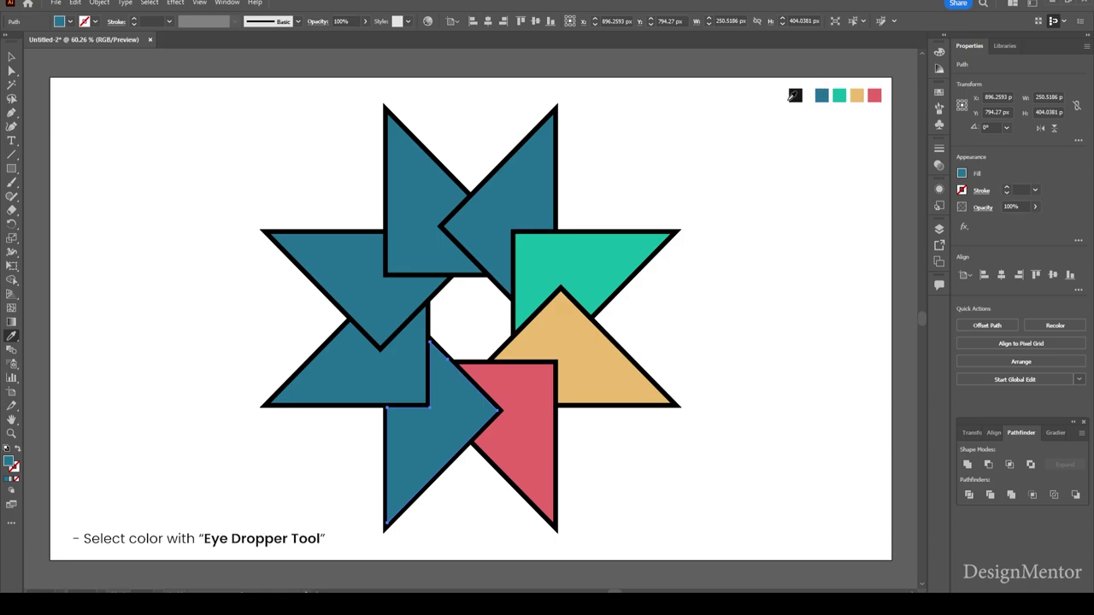
pyautogui.keyDown('ctrl'); pyautogui.click(383, 386); pyautogui.keyUp('ctrl')
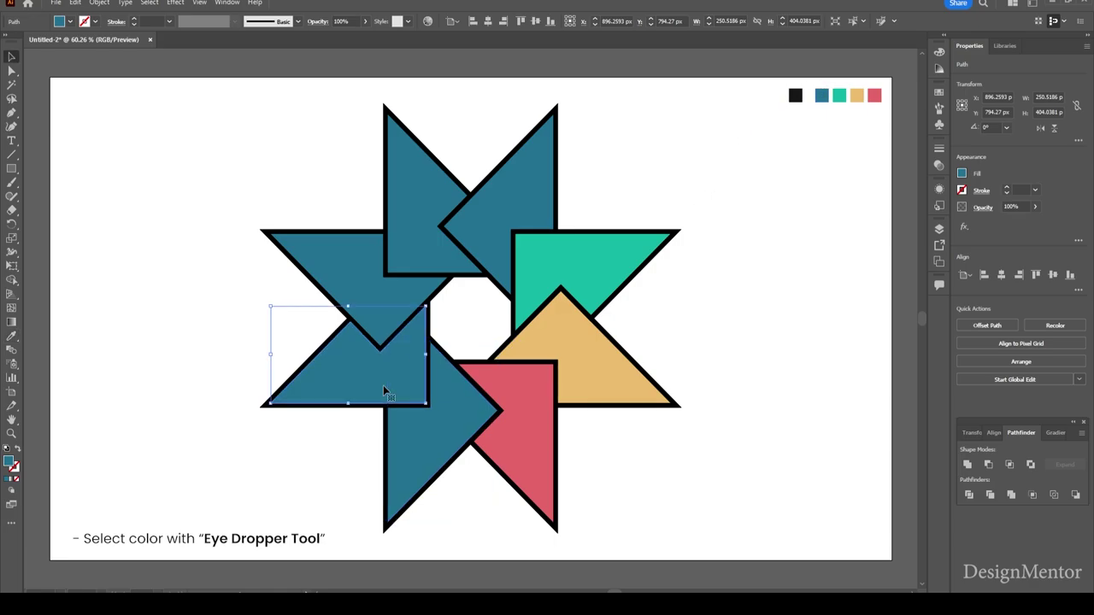
pyautogui.click(839, 96)
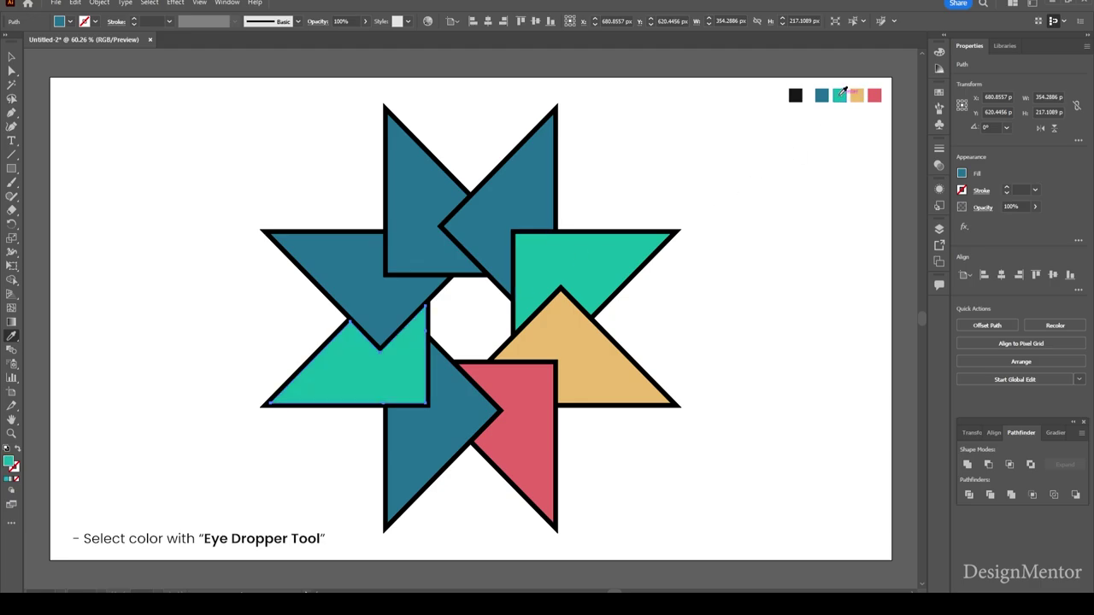
pyautogui.keyDown('ctrl'); pyautogui.click(381, 297); pyautogui.keyUp('ctrl')
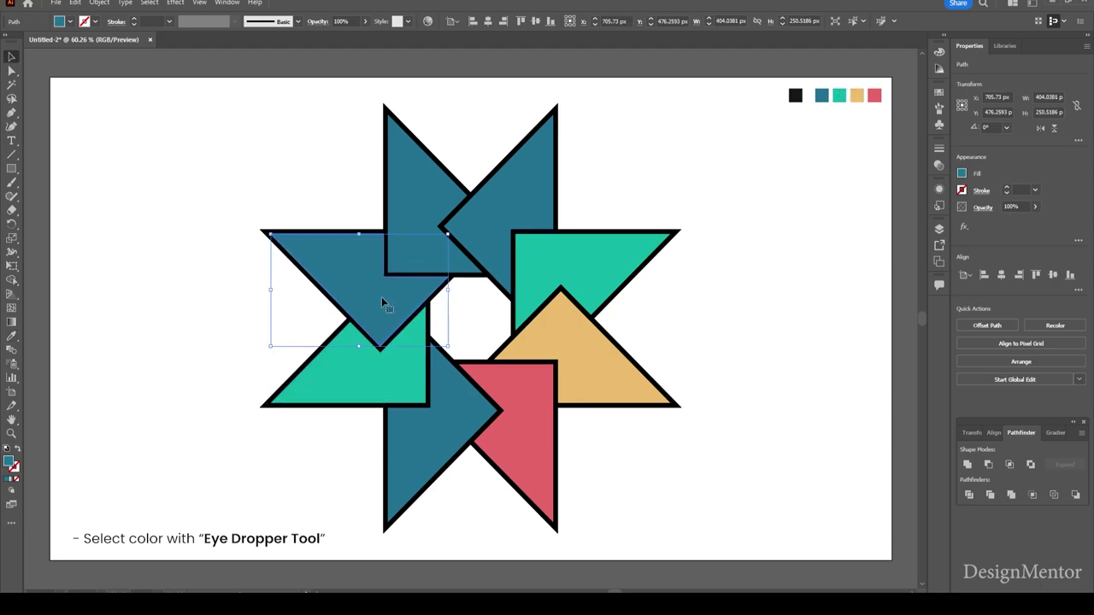
pyautogui.click(856, 96)
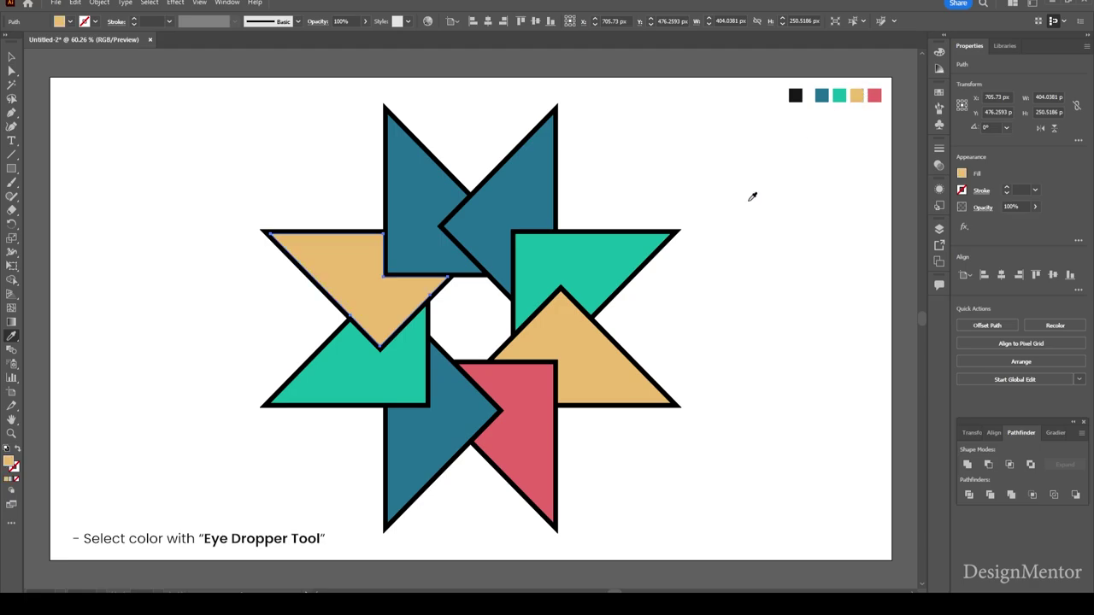
# Colour the top vertical triangle red and clear the selection
pyautogui.press('v')
pyautogui.click(406, 186)
pyautogui.press('i')
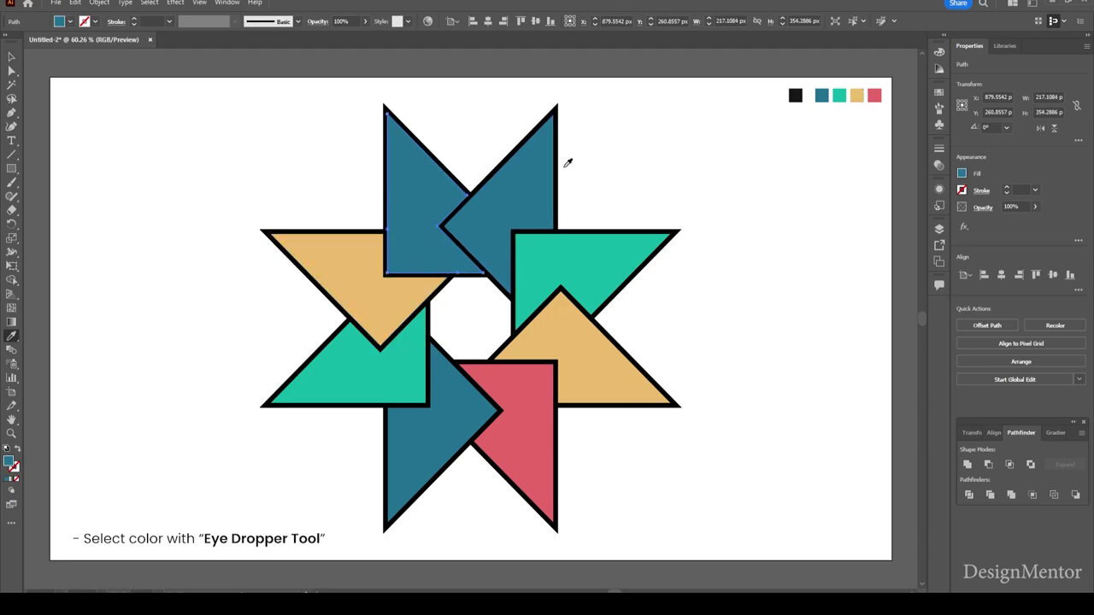
pyautogui.click(876, 93)
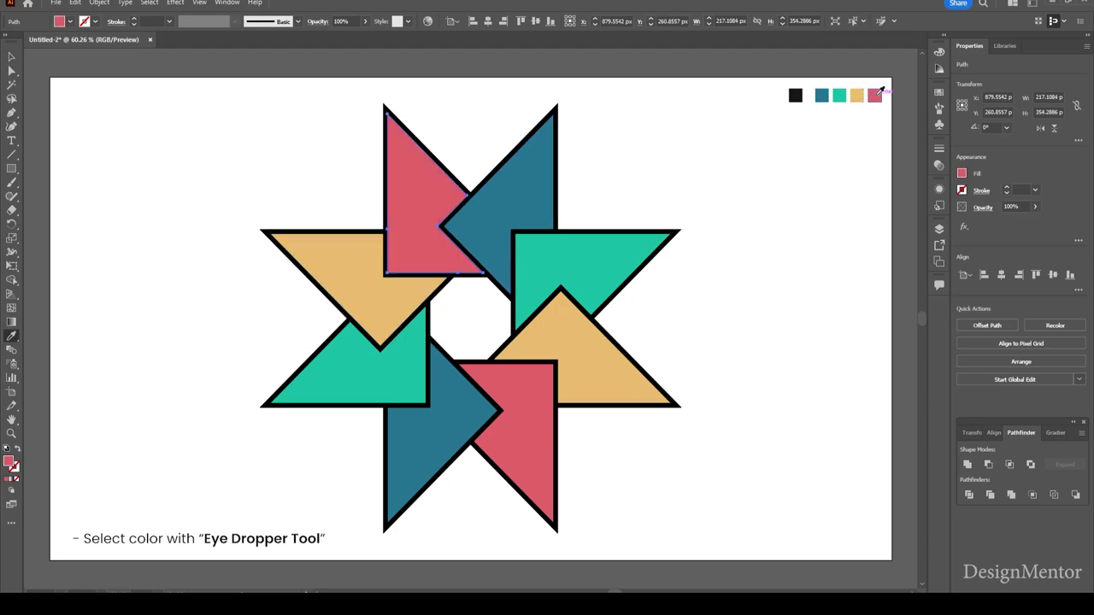
pyautogui.press('v')
pyautogui.click(746, 288)
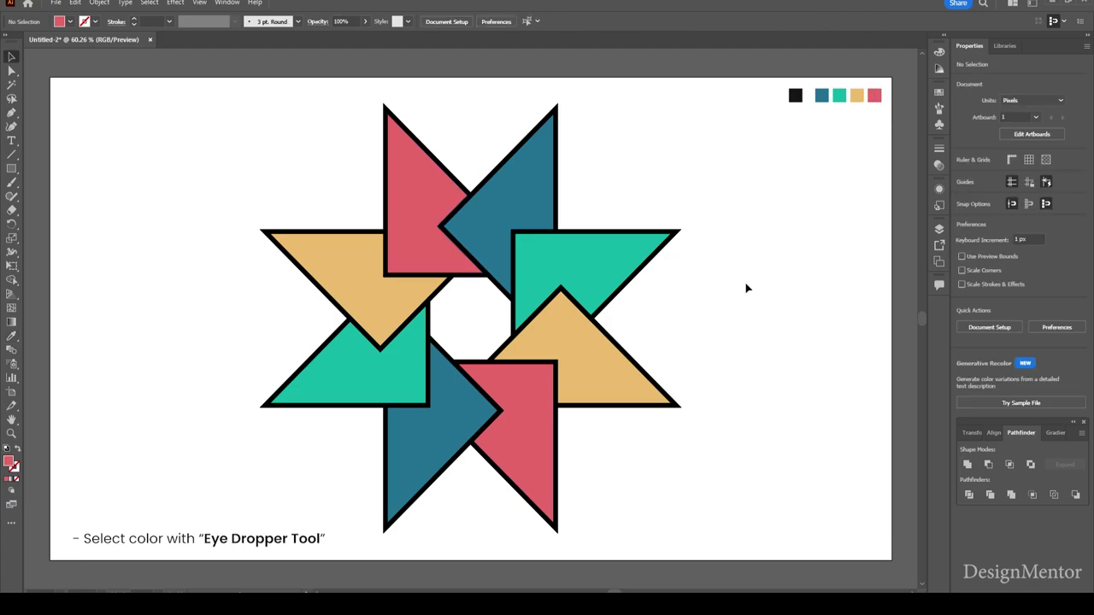
# Create a black 1920×1080 px rectangle
pyautogui.press('i')
pyautogui.click(796, 95)
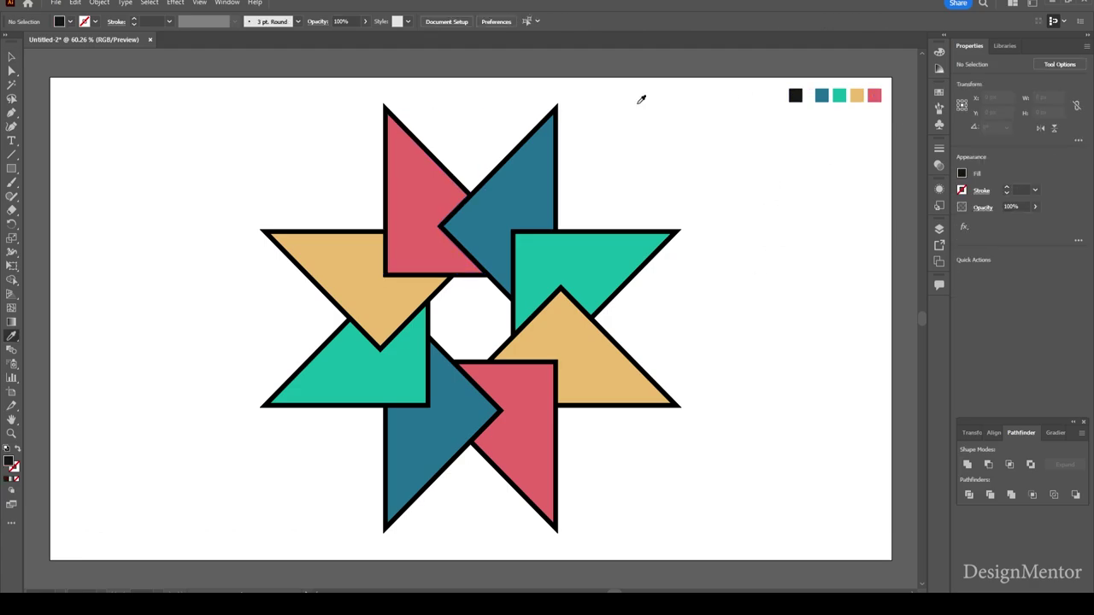
pyautogui.moveTo(11, 169); pyautogui.dragTo(51, 172)
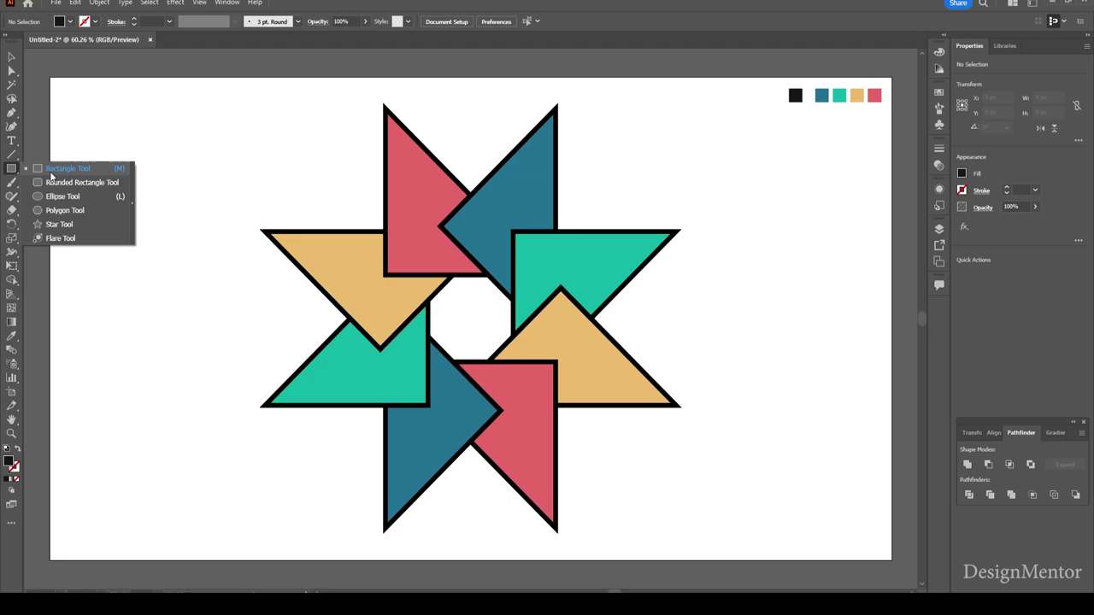
pyautogui.click(828, 262)
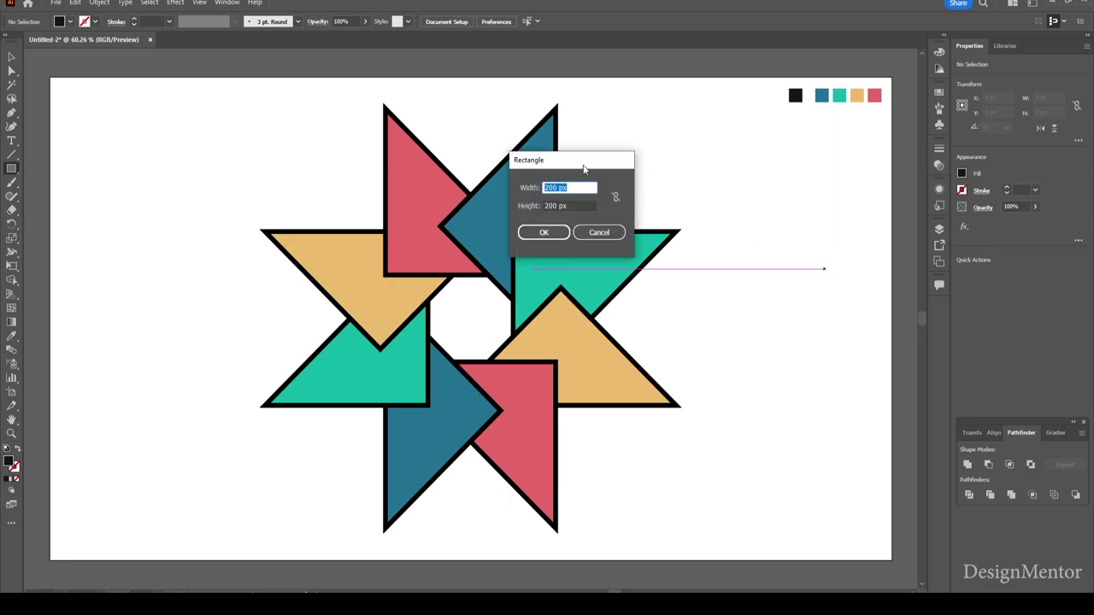
pyautogui.moveTo(583, 159); pyautogui.dragTo(740, 233)
pyautogui.write('192')
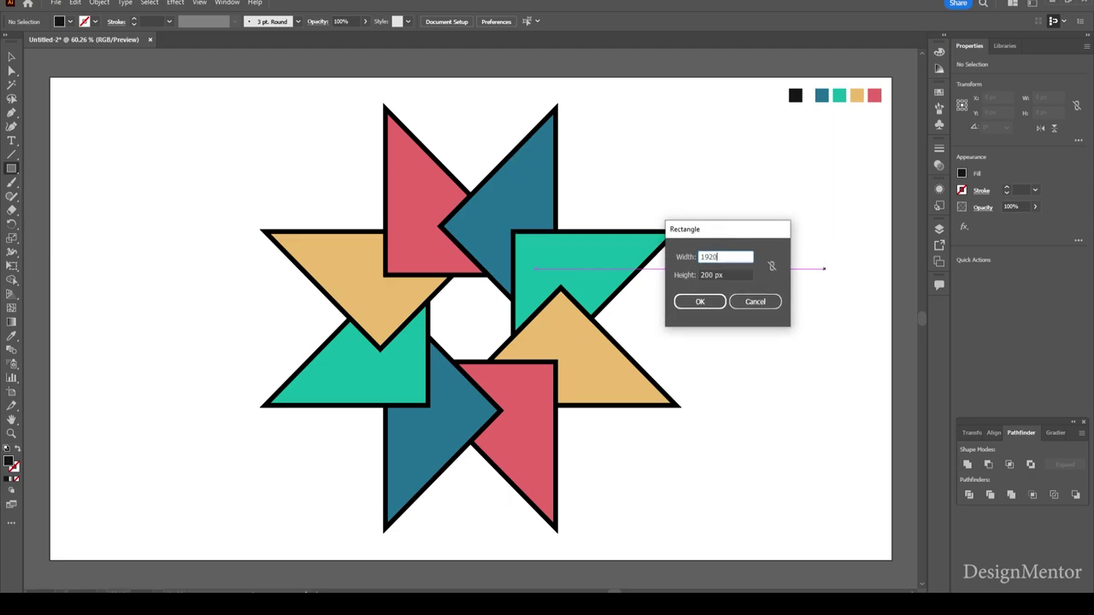
pyautogui.write('0')
pyautogui.press('Tab')
pyautogui.write('10')
pyautogui.press('Return')
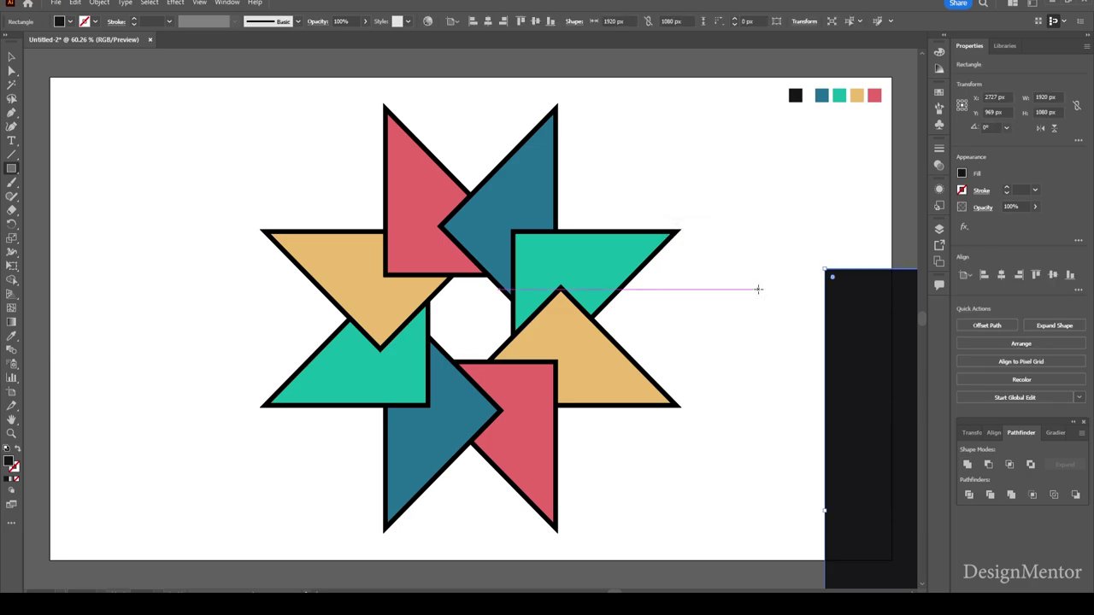
# Send the dark rectangle behind the star, centre it on the artboard, and lock it
pyautogui.rightClick(853, 329)
pyautogui.moveTo(885, 539)
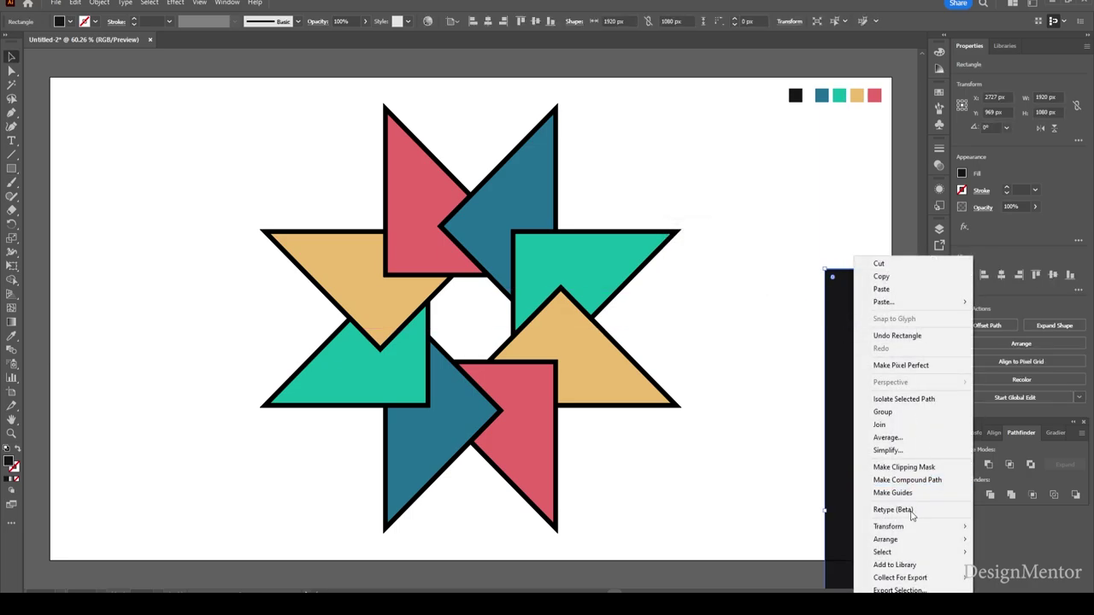
pyautogui.click(741, 577)
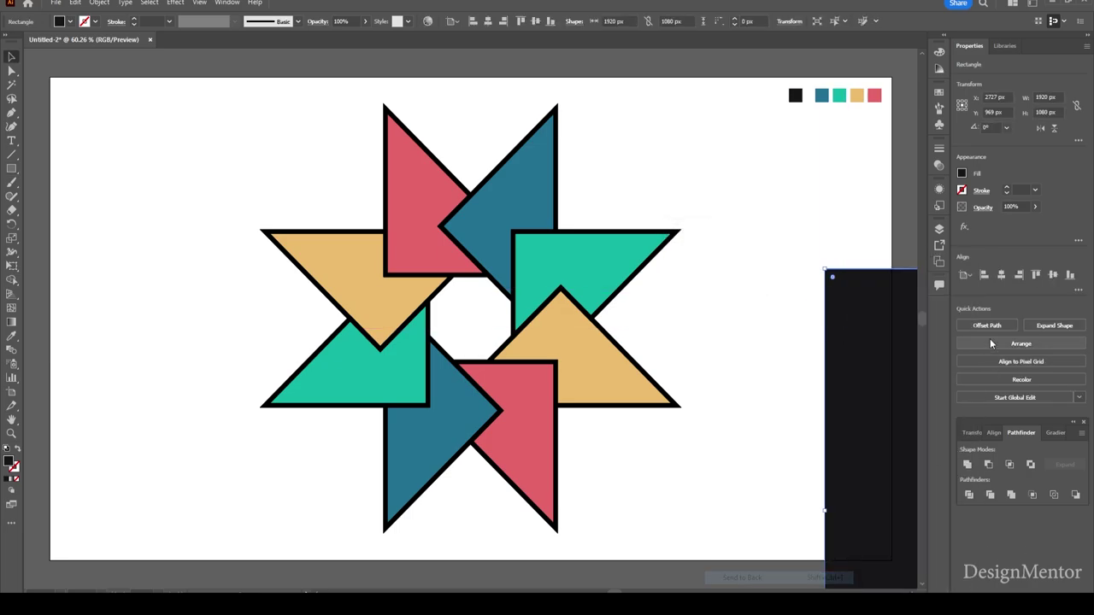
pyautogui.click(1000, 275)
pyautogui.click(1054, 275)
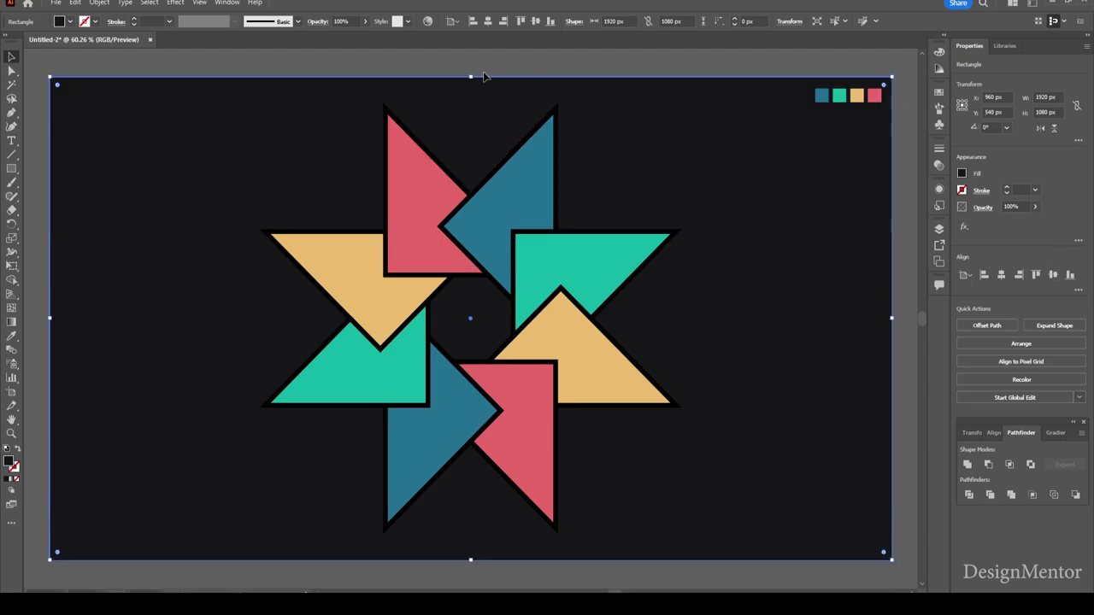
pyautogui.click(100, 3)
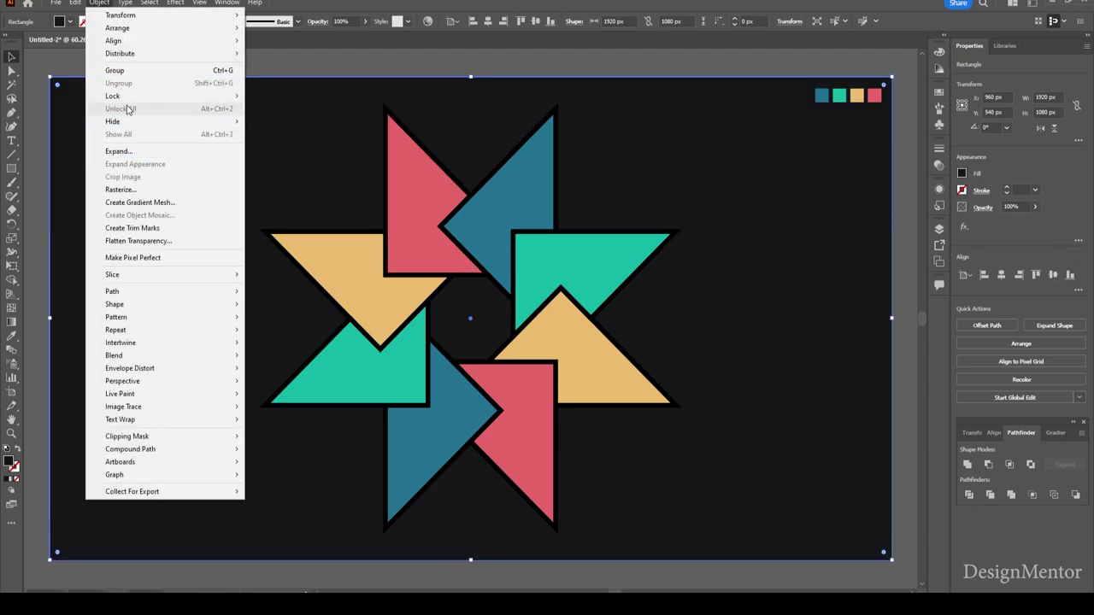
pyautogui.moveTo(113, 96)
pyautogui.click(275, 96)
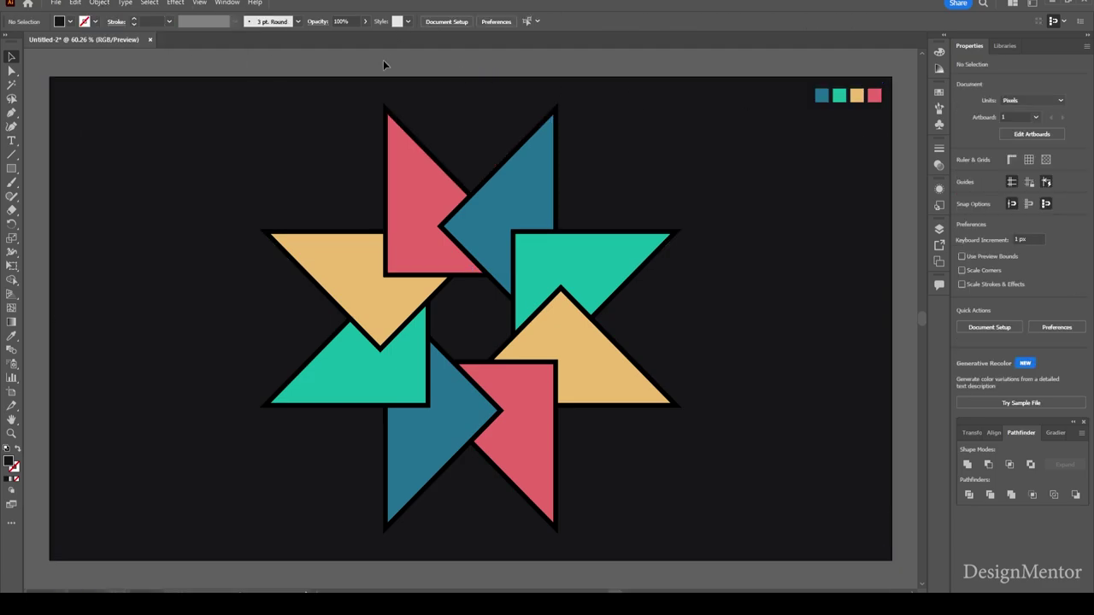